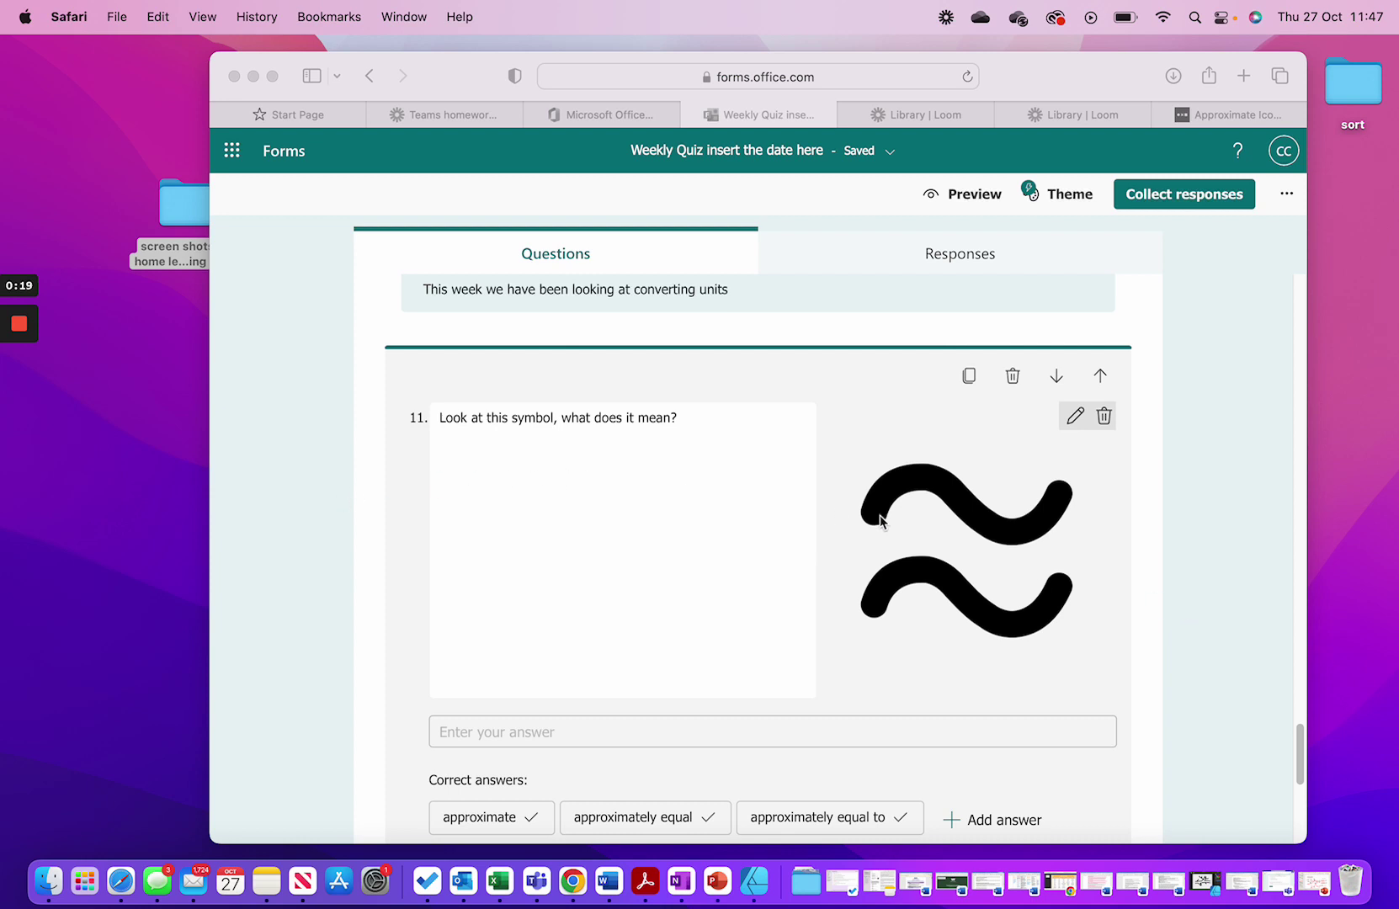
Step: Select question 12 and upload the image Screenshot 2022-10-24 at 12.27.13 to it
scroll(1174, 518, "down", 3)
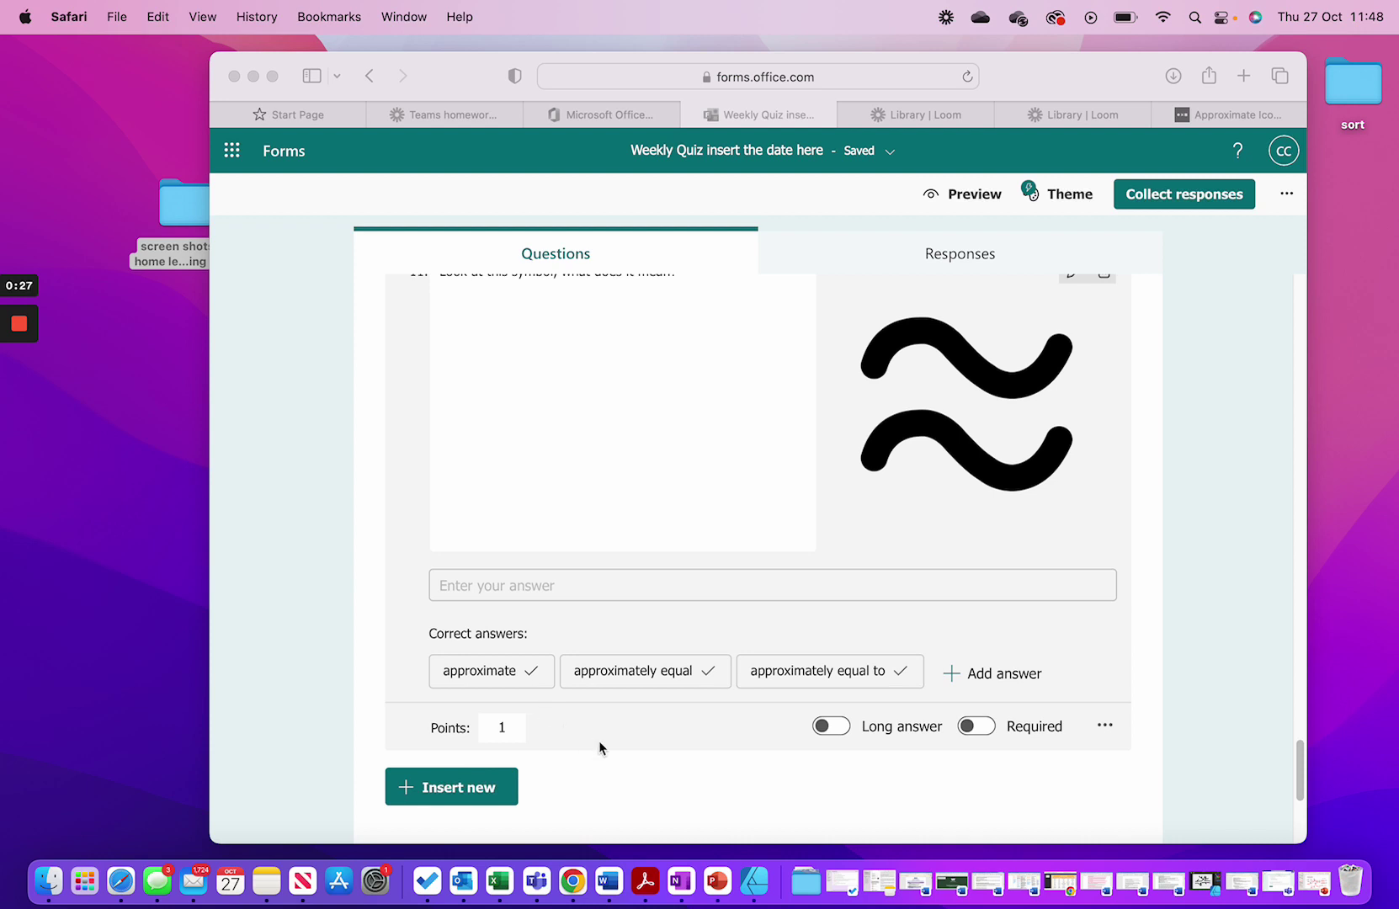
scroll(675, 730, "down", 2)
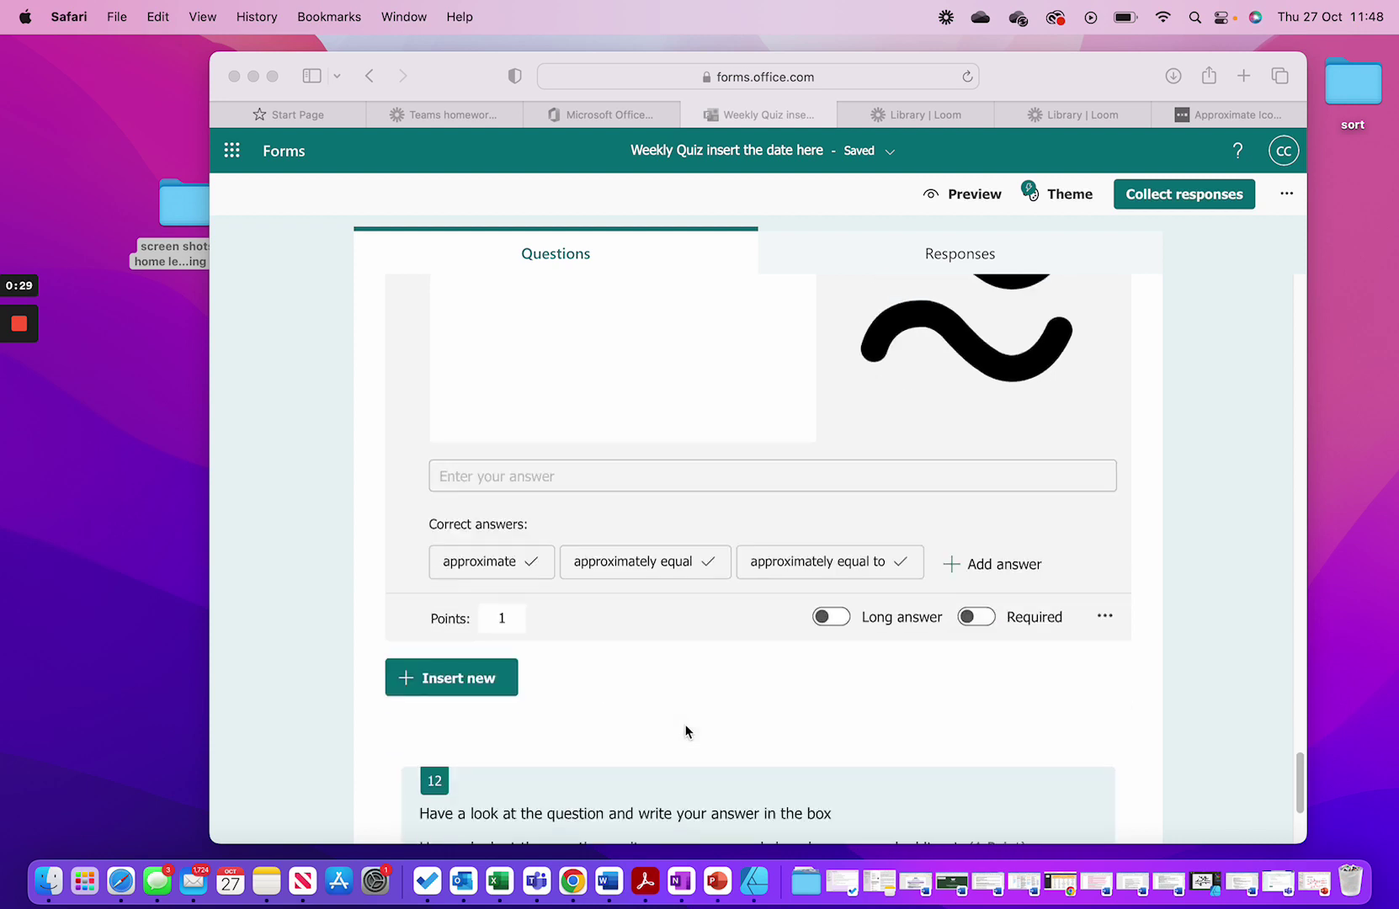
scroll(1157, 572, "down", 5)
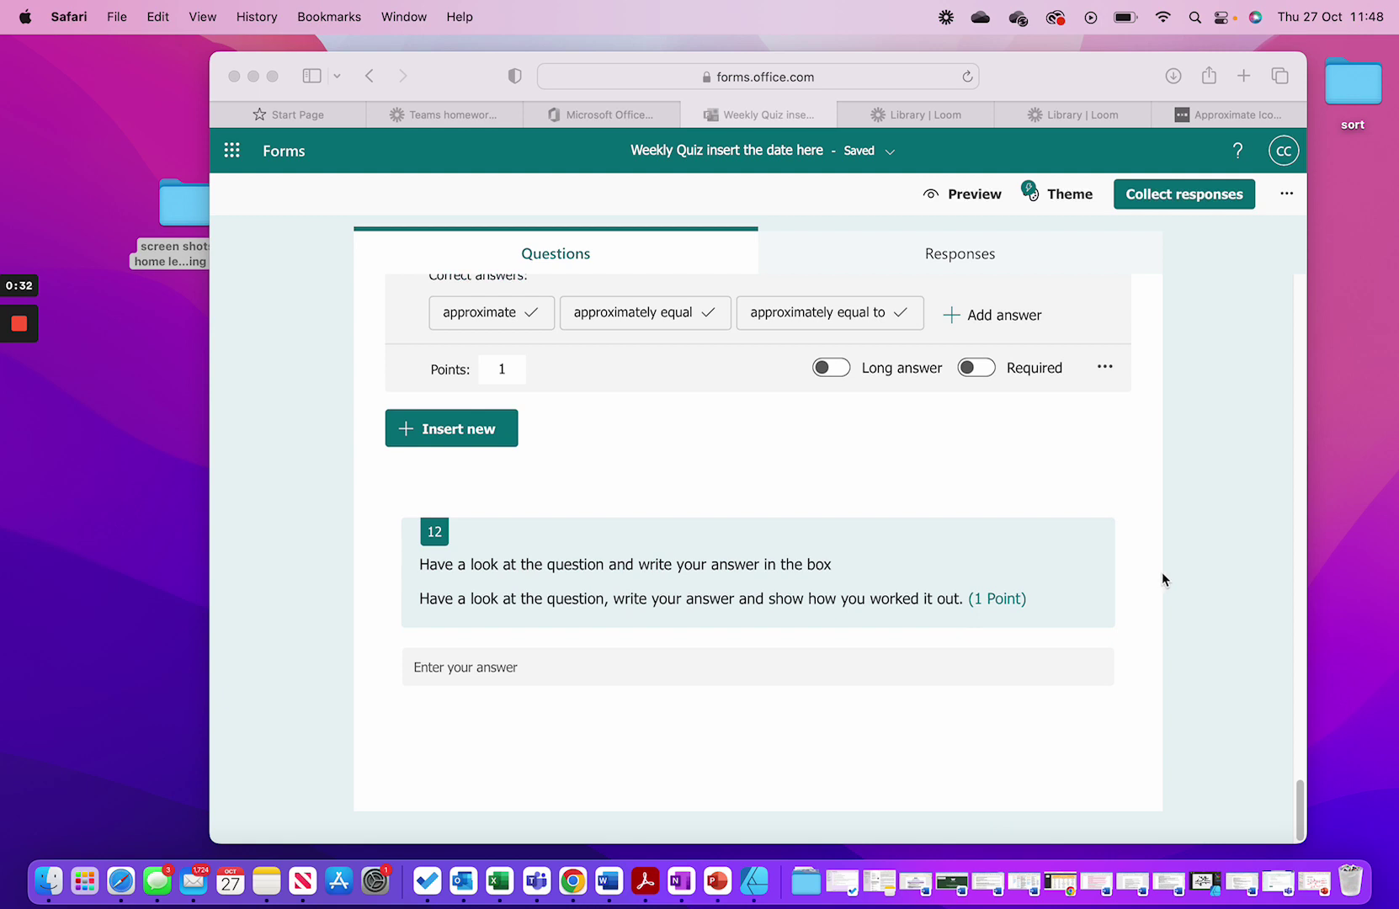
left_click(919, 564)
left_click(654, 570)
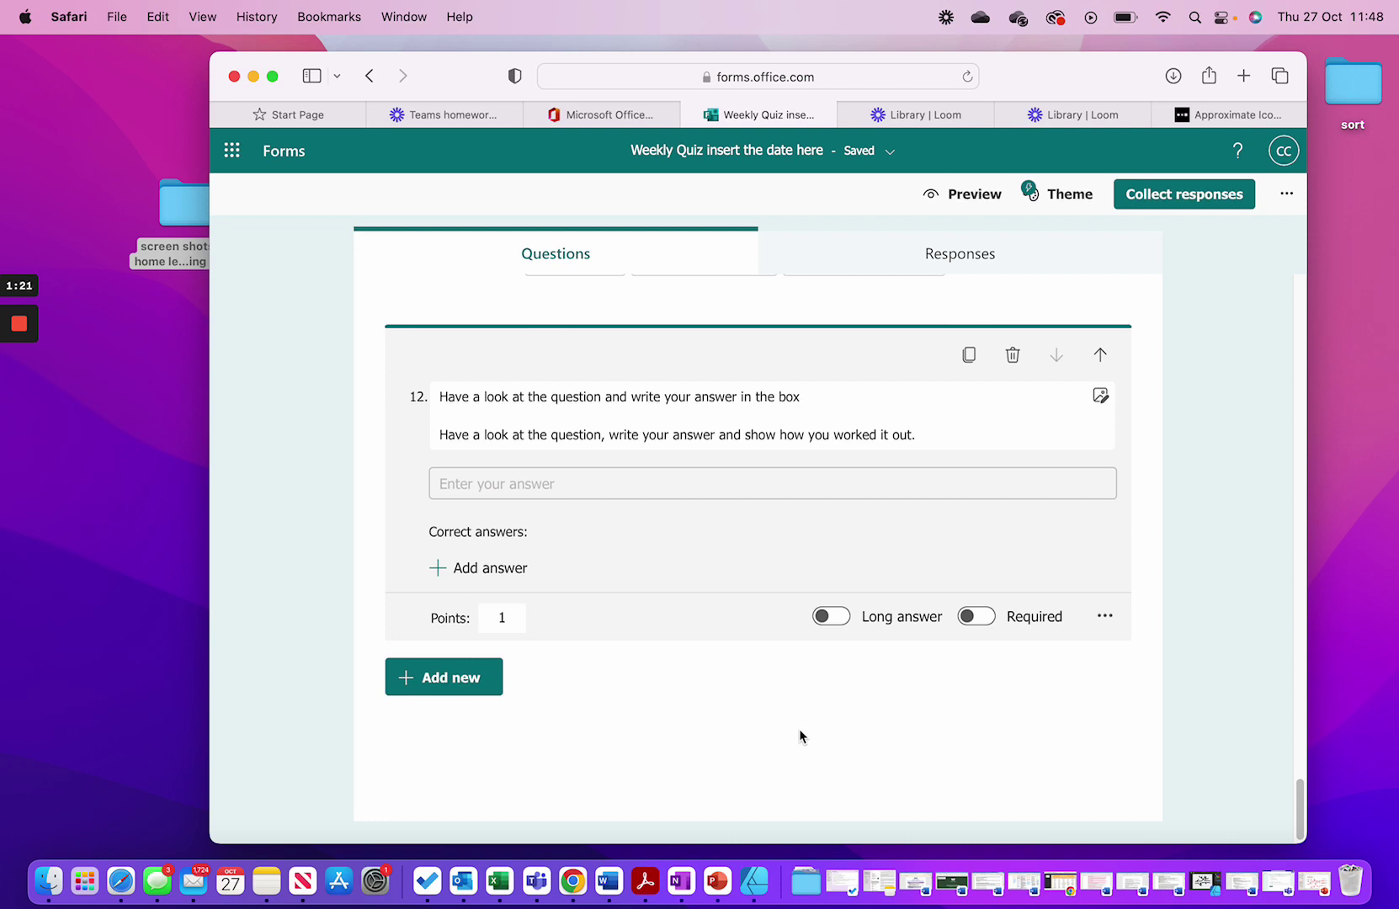
left_click(1099, 399)
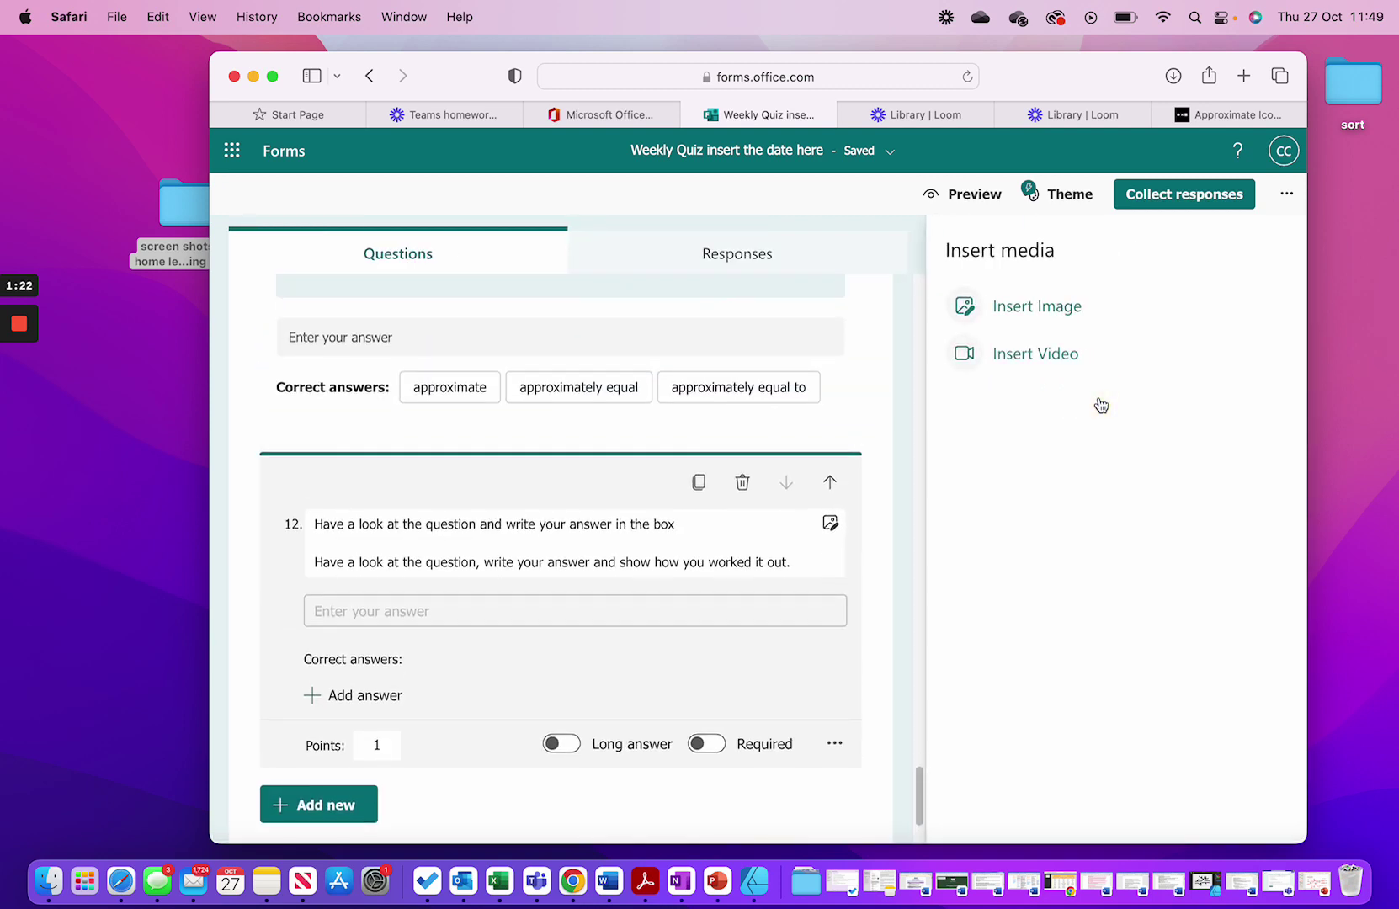
left_click(1054, 311)
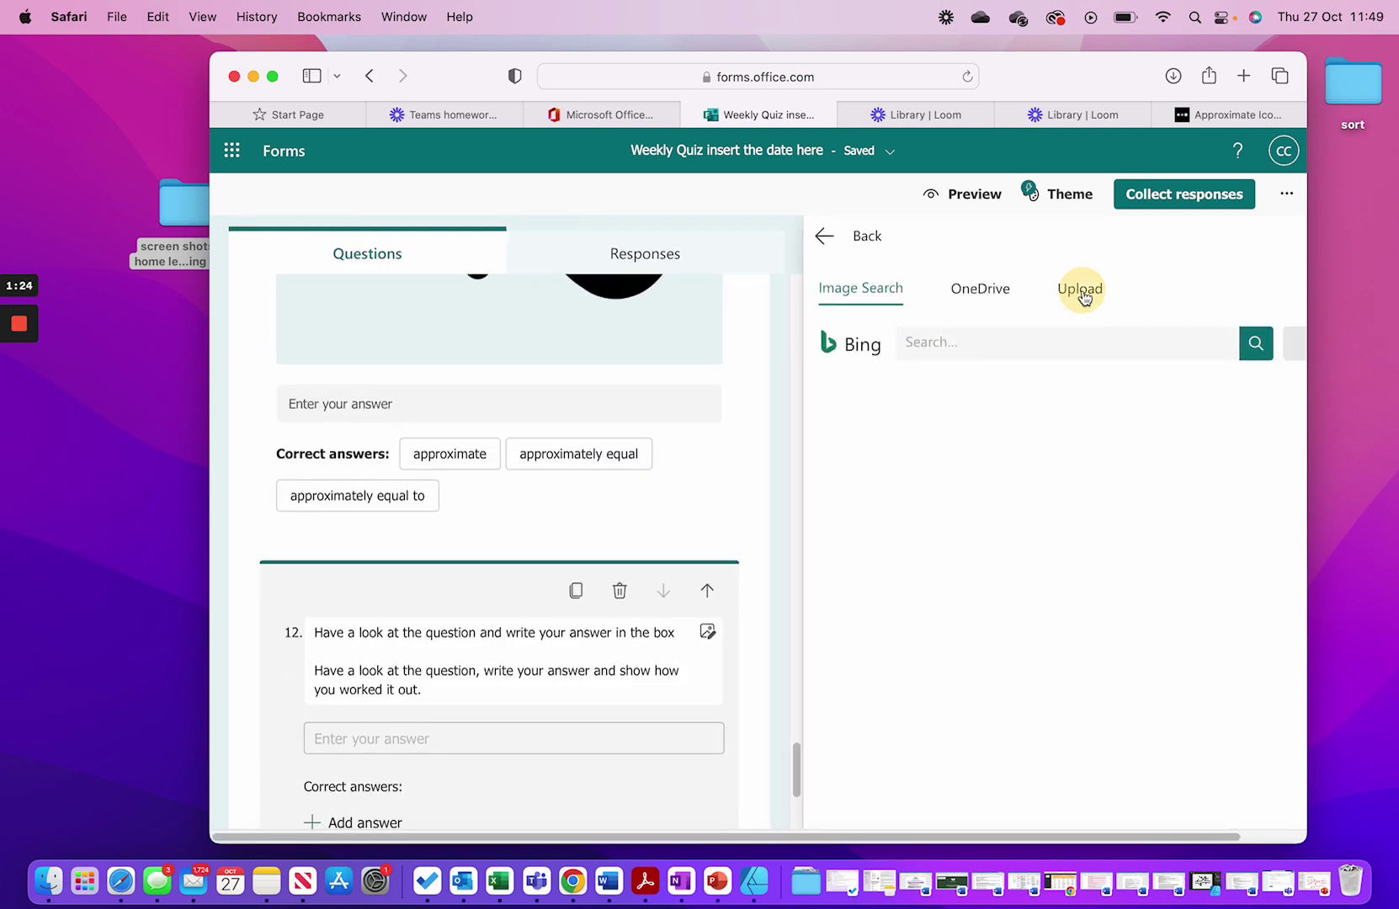
left_click(1079, 289)
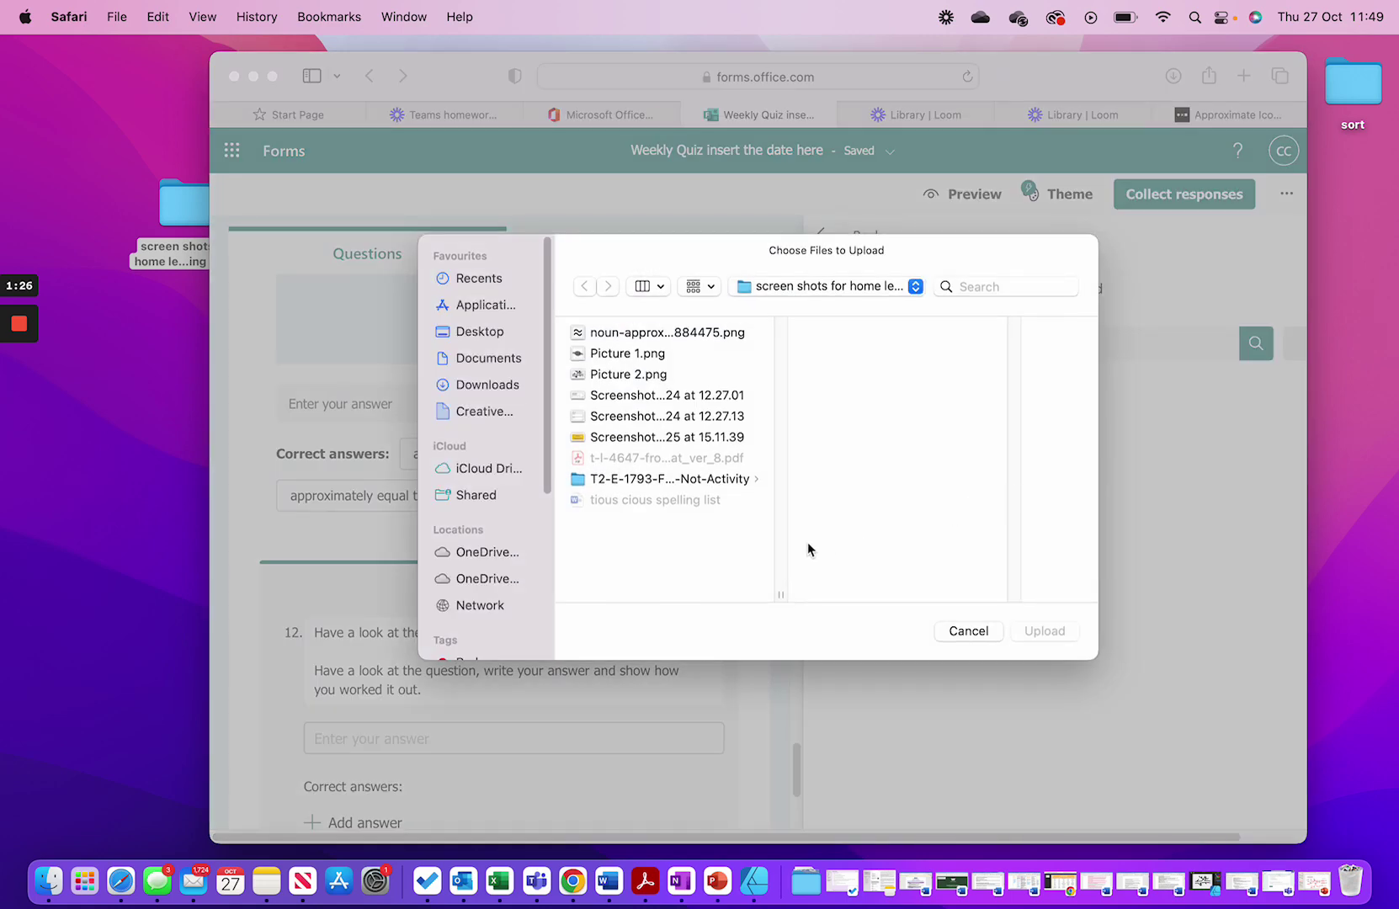
left_click(621, 401)
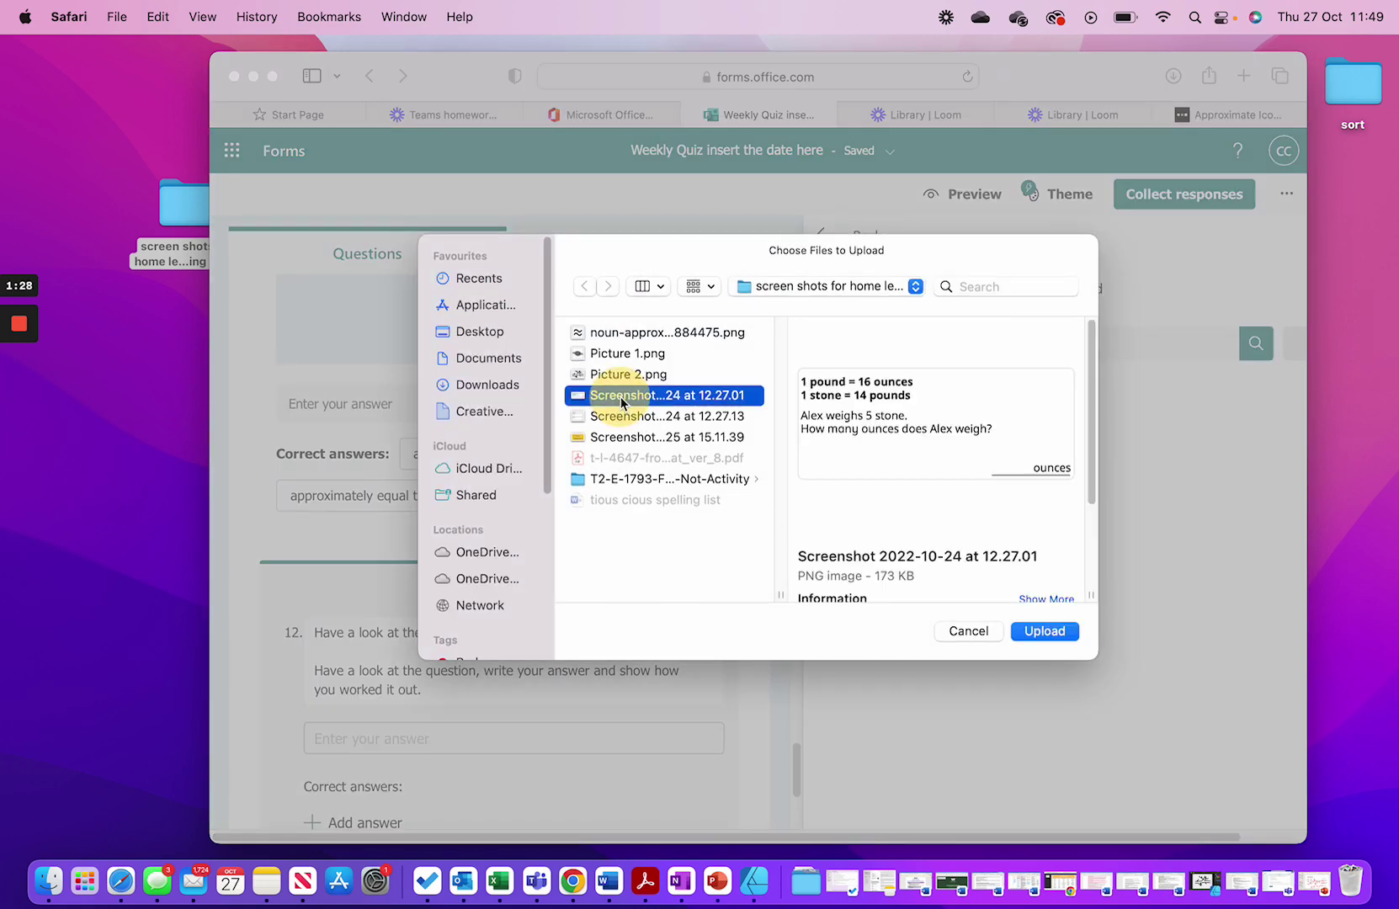
left_click(619, 418)
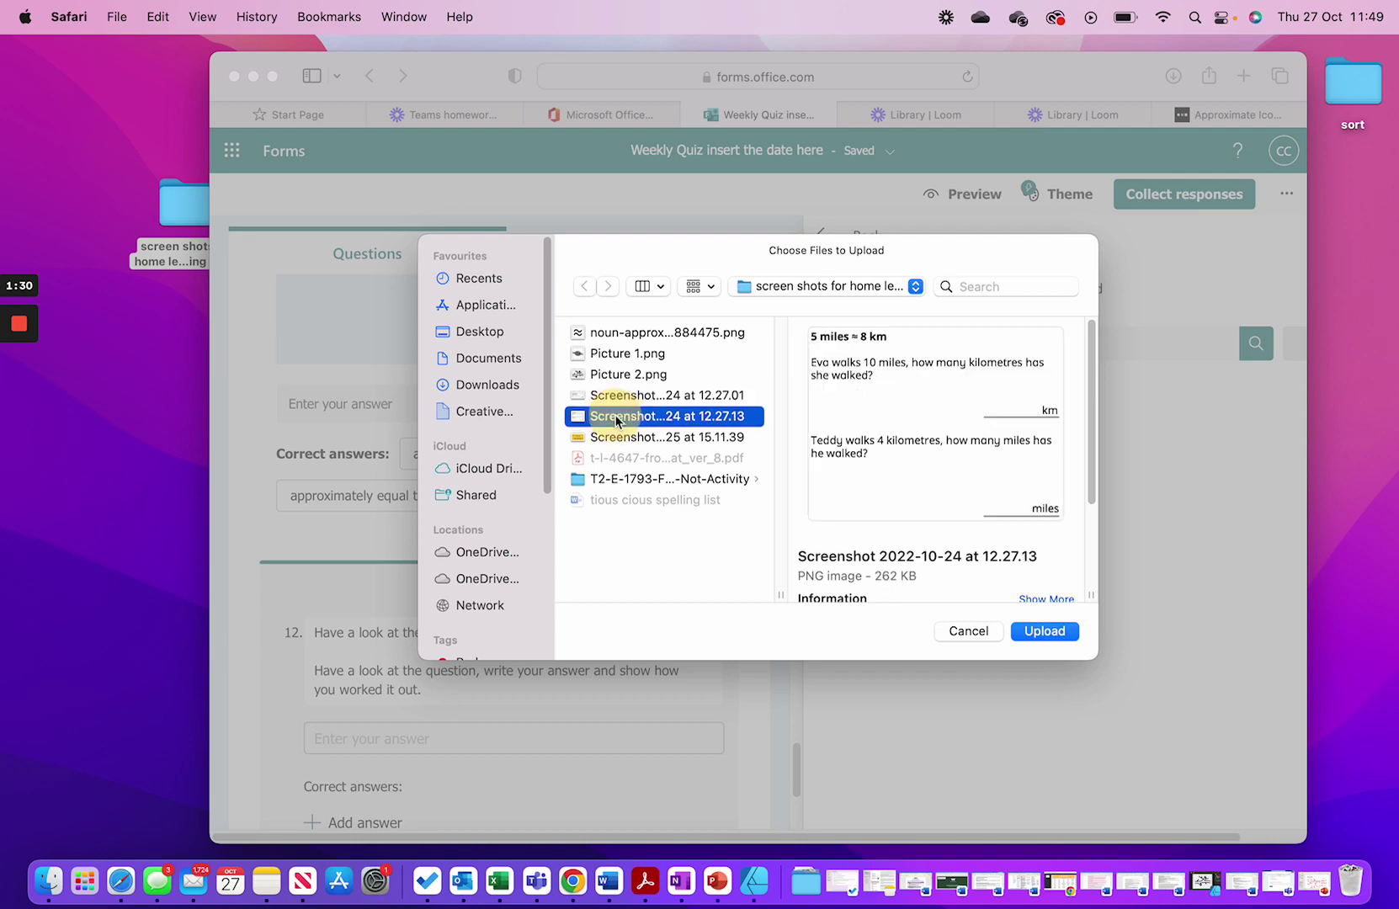
left_click(1041, 633)
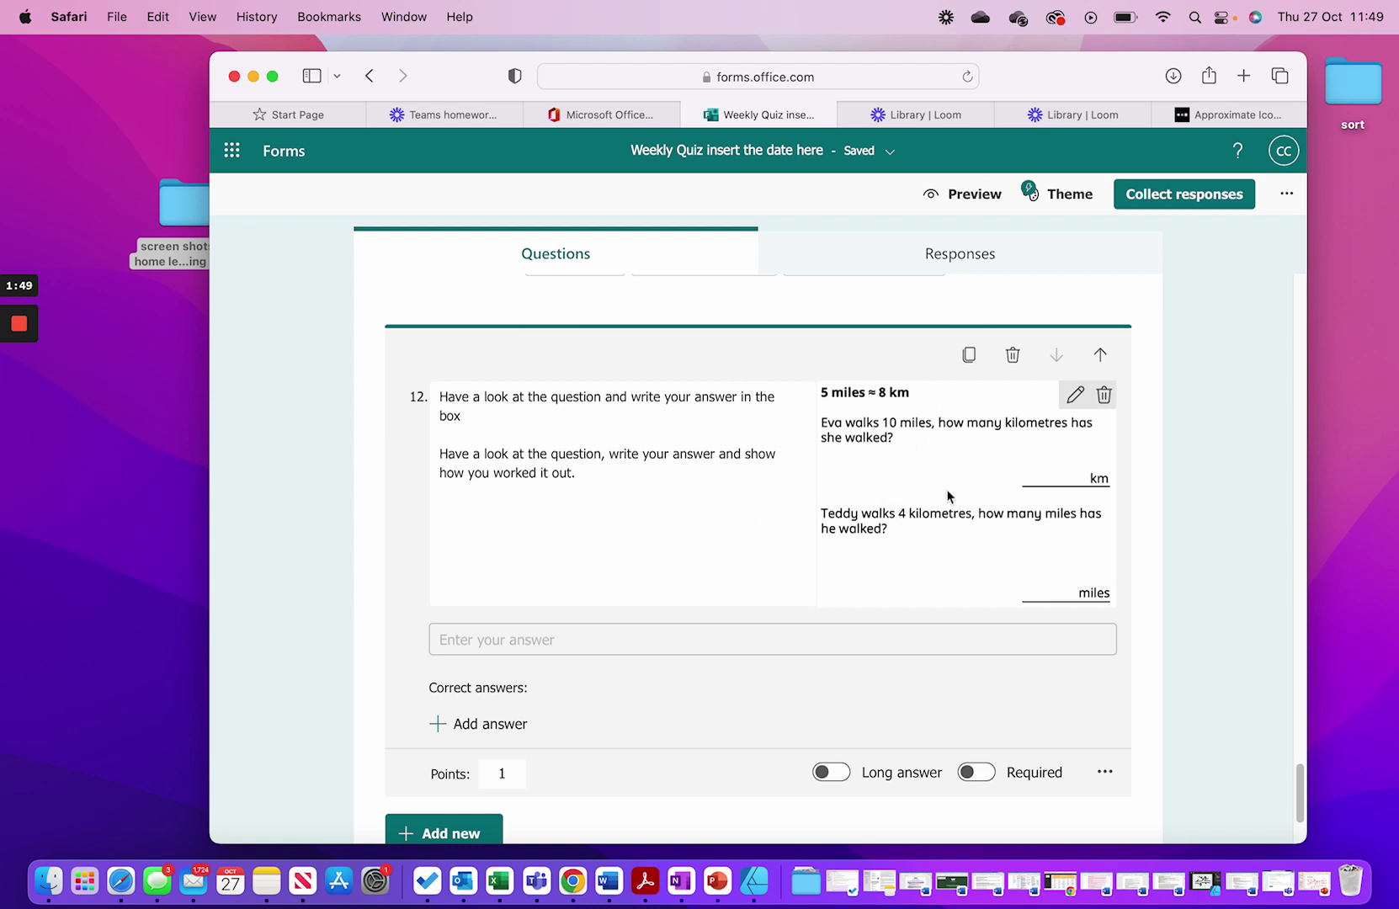
mouse_move(947, 497)
left_mouse_down()
mouse_move(915, 550)
mouse_move(922, 636)
mouse_move(1041, 548)
left_mouse_up()
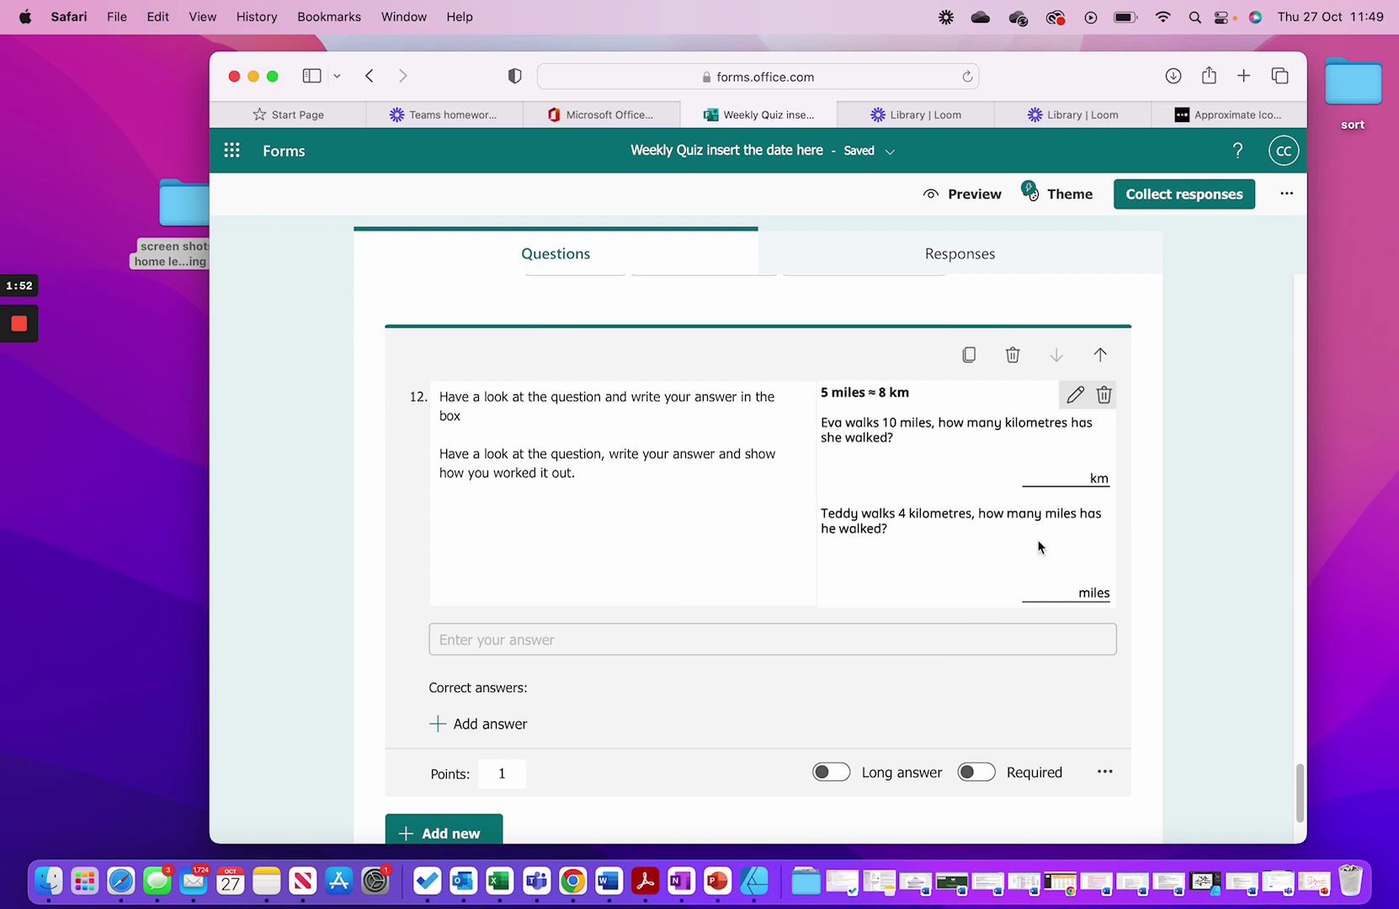
left_click(1075, 396)
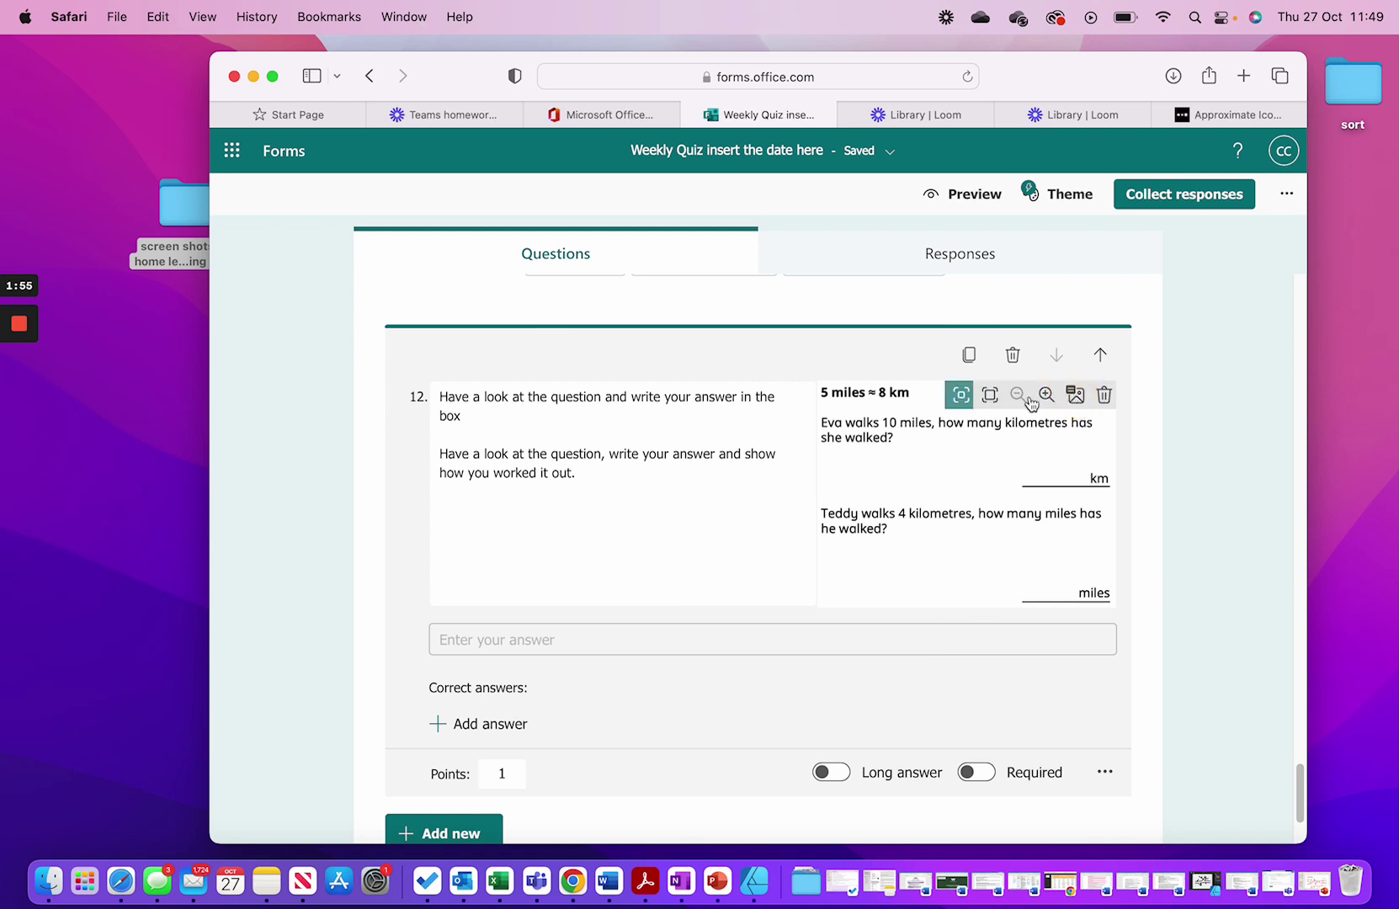
left_click(1075, 395)
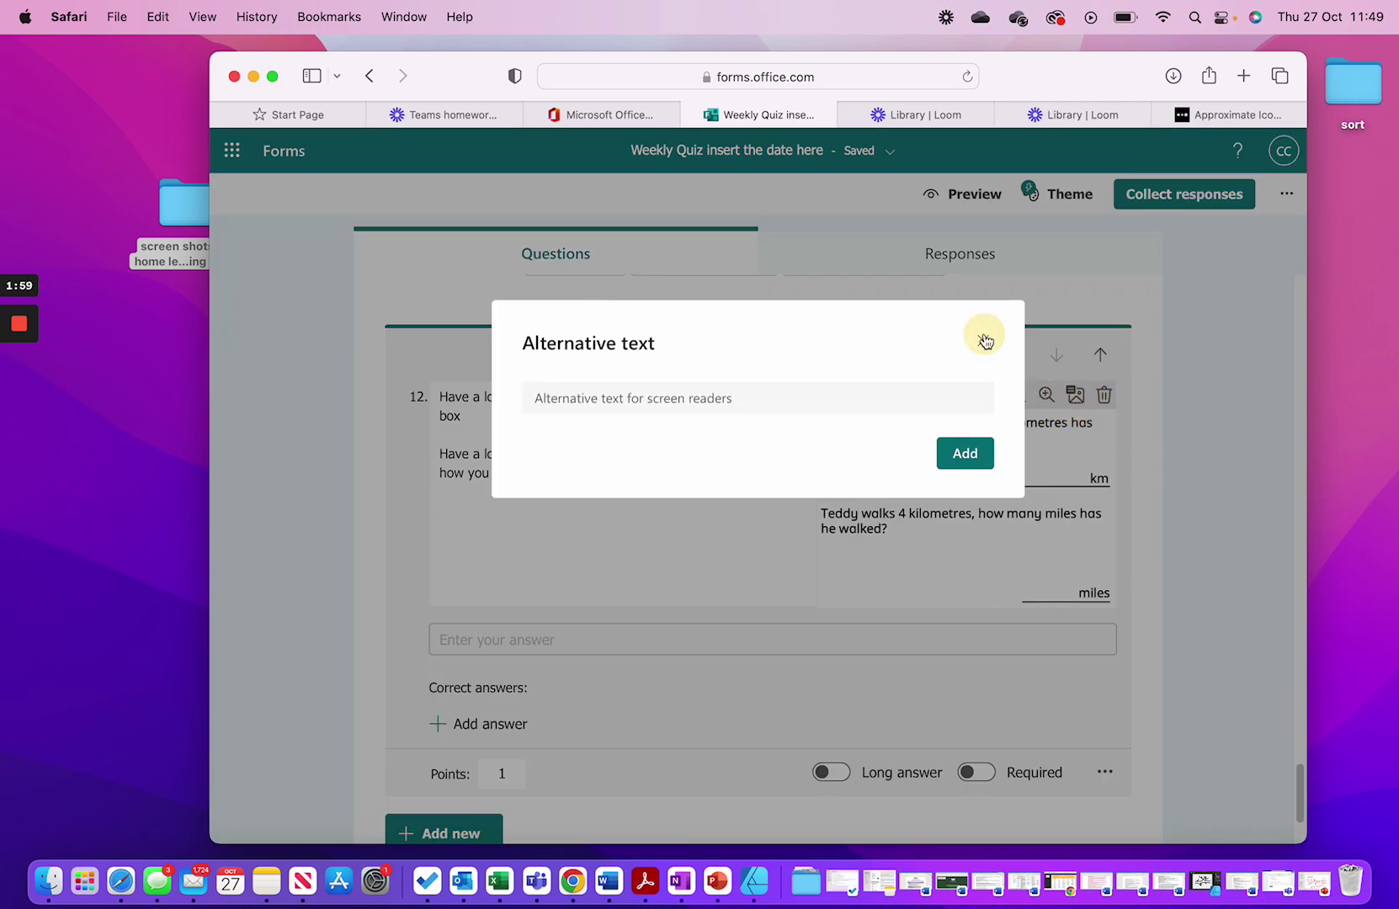
left_click(983, 340)
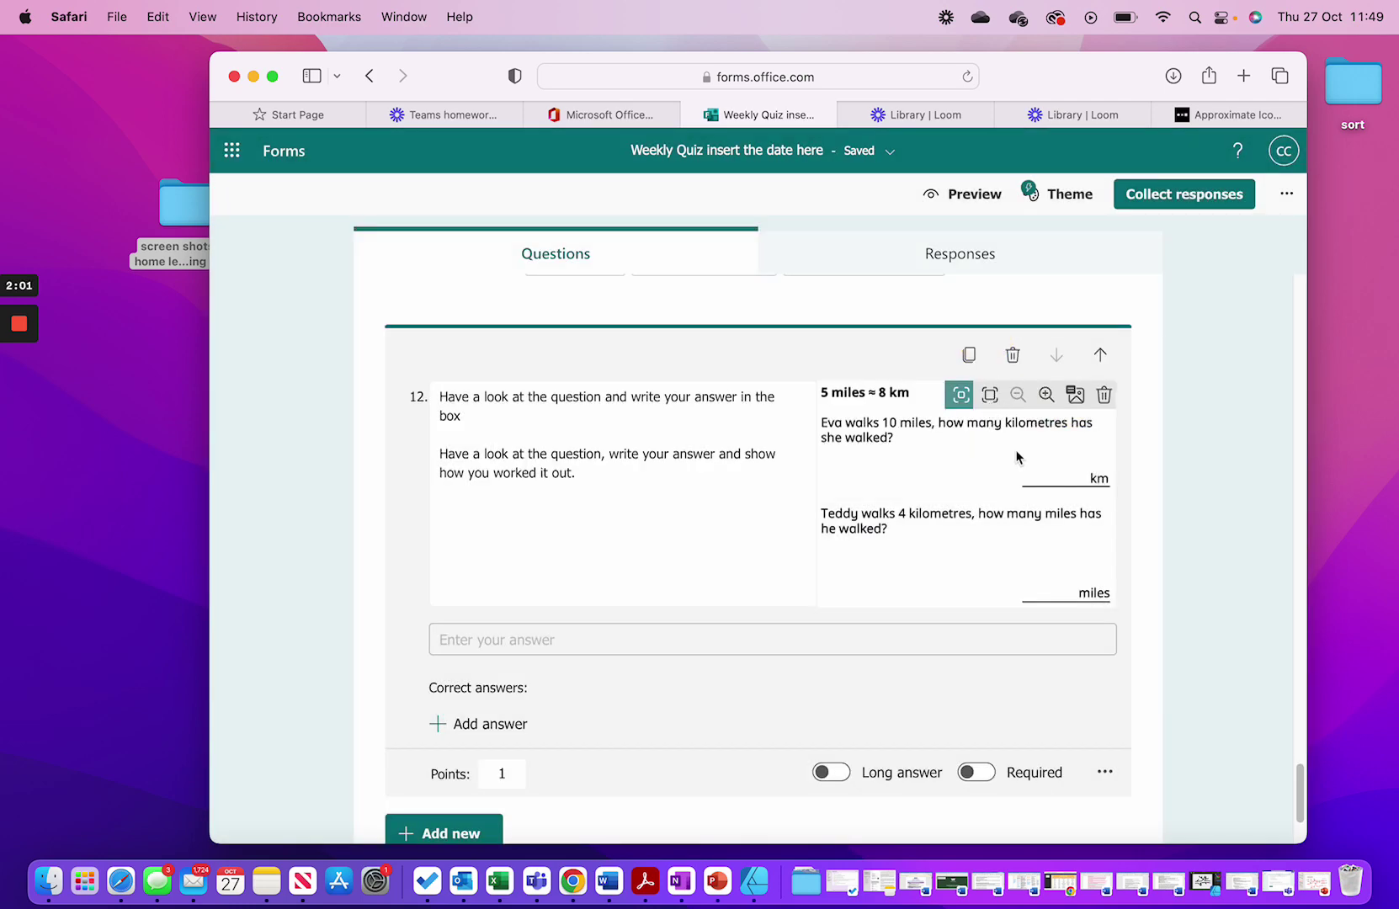
left_click(1169, 480)
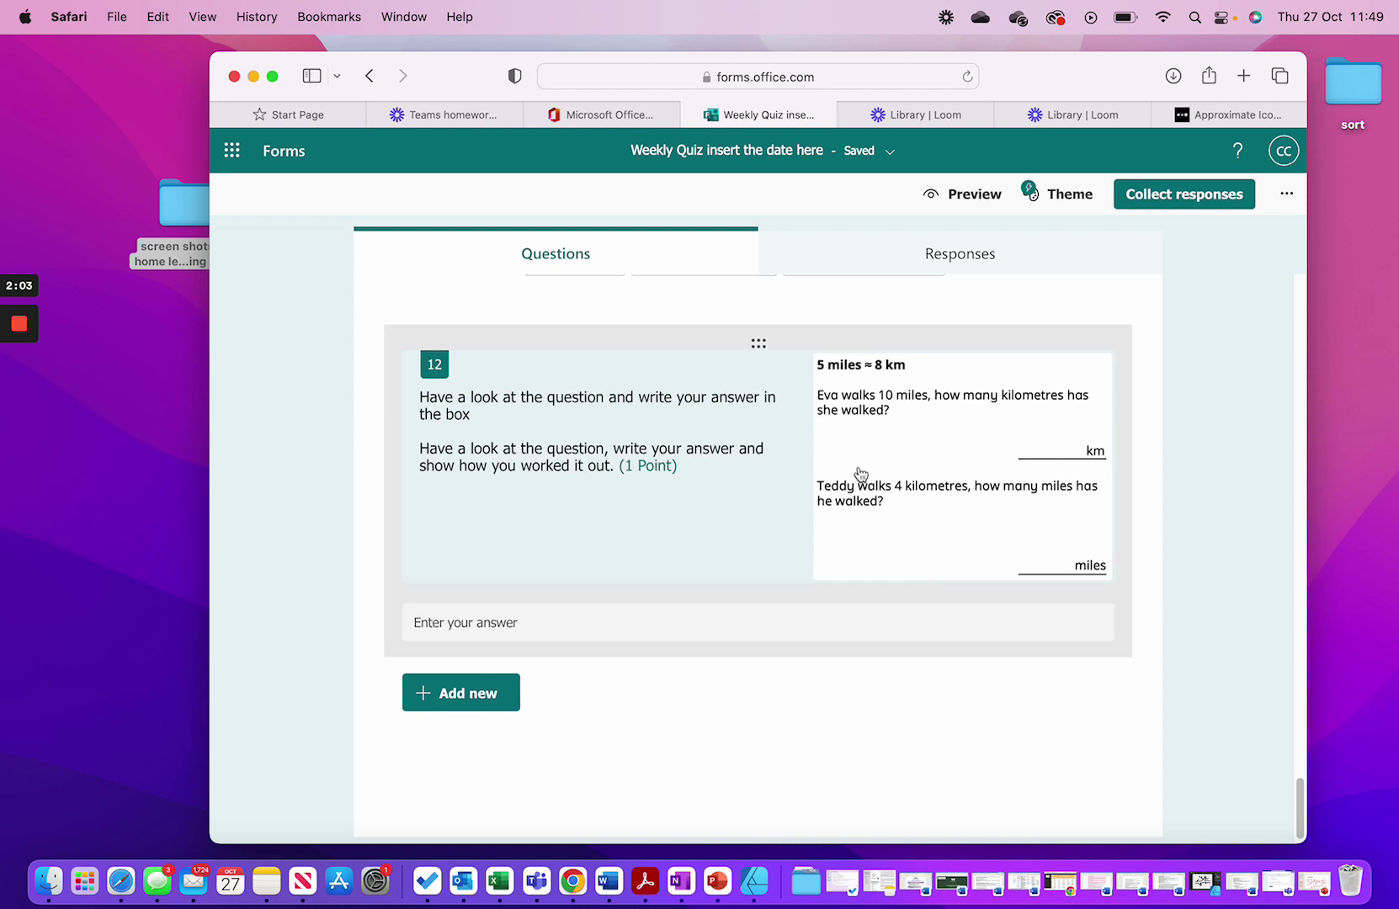
Step: Reopen question 12 for editing and start a new correct answer entry
left_click(760, 466)
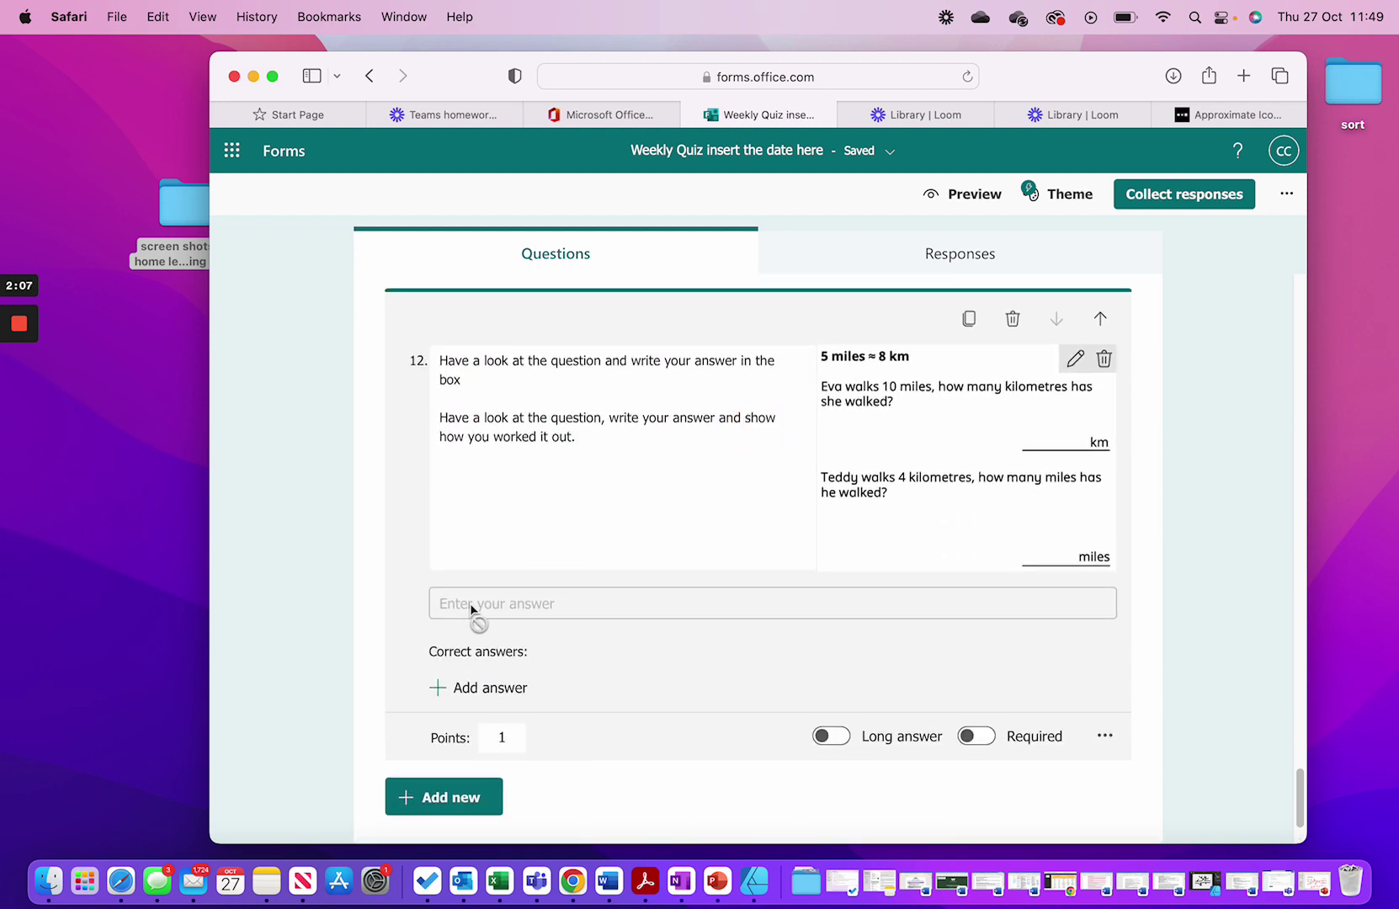
left_click(480, 690)
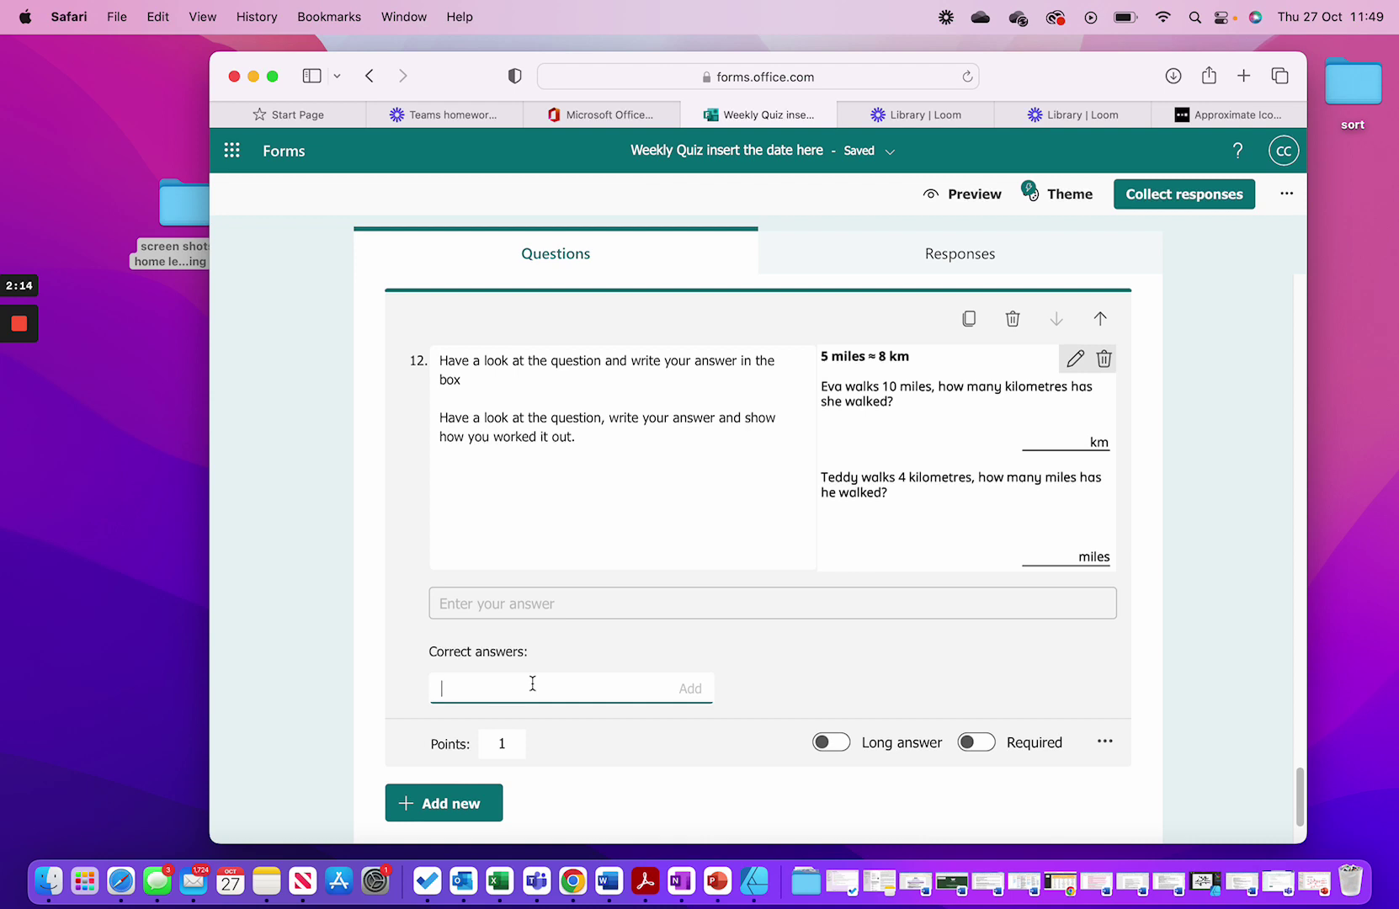
left_click(19, 401)
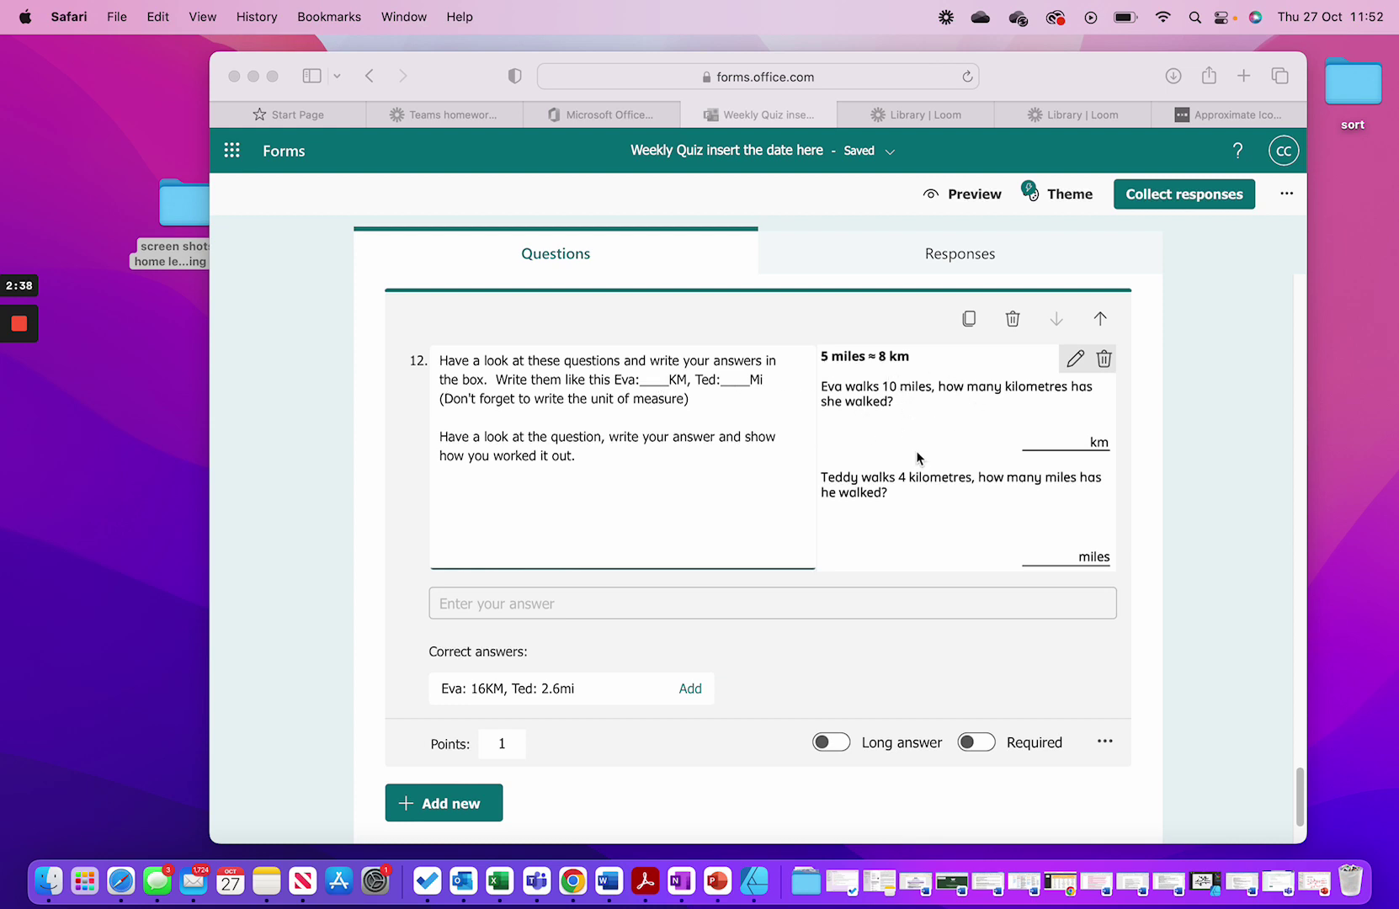
Step: Add a text question after question 12 titled "Solve this problem and type out how you solved it."
scroll(695, 509, "down", 3)
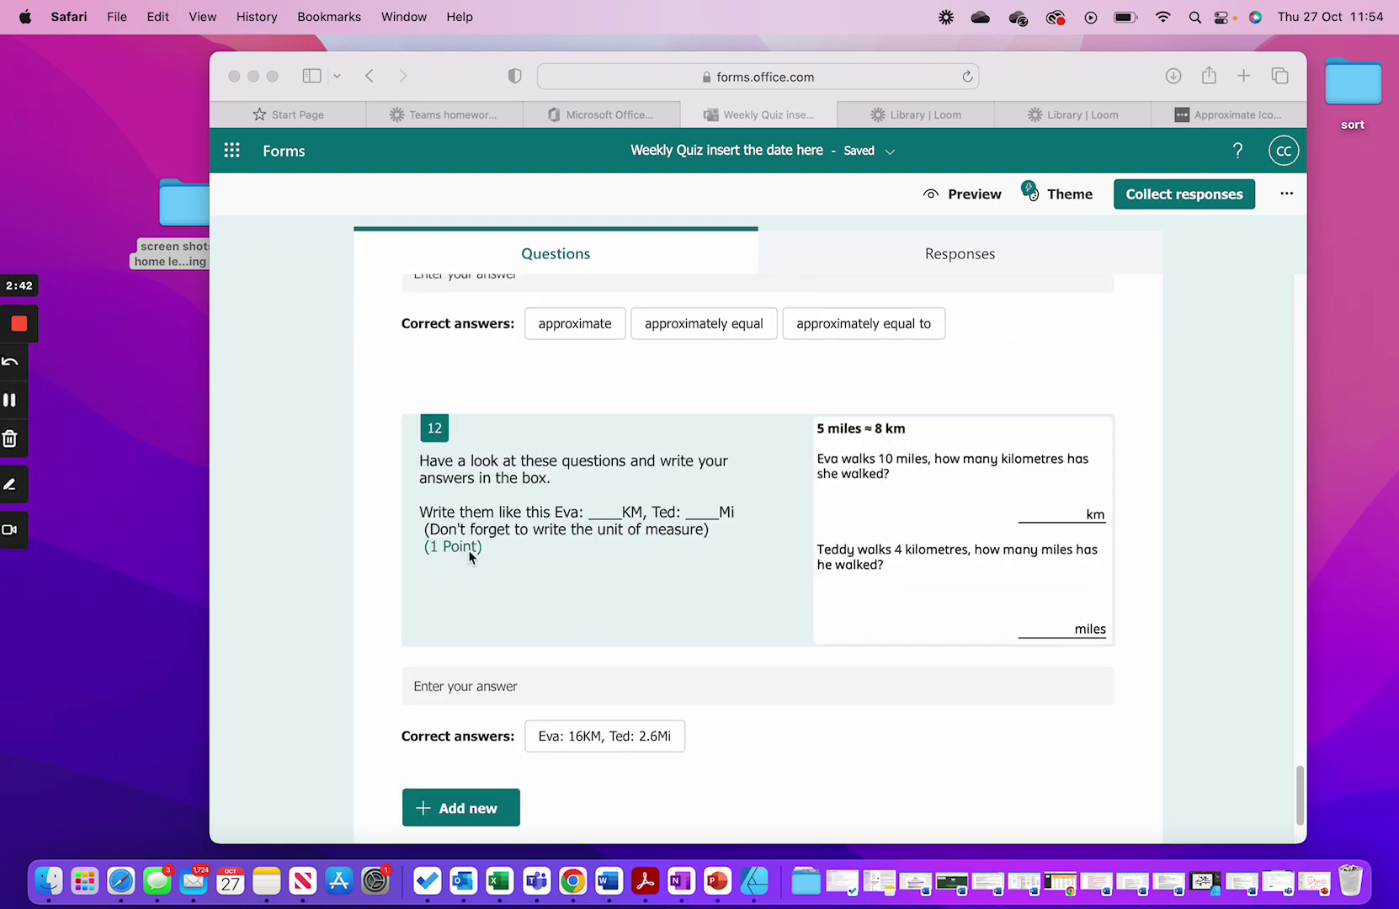
scroll(755, 577, "down", 3)
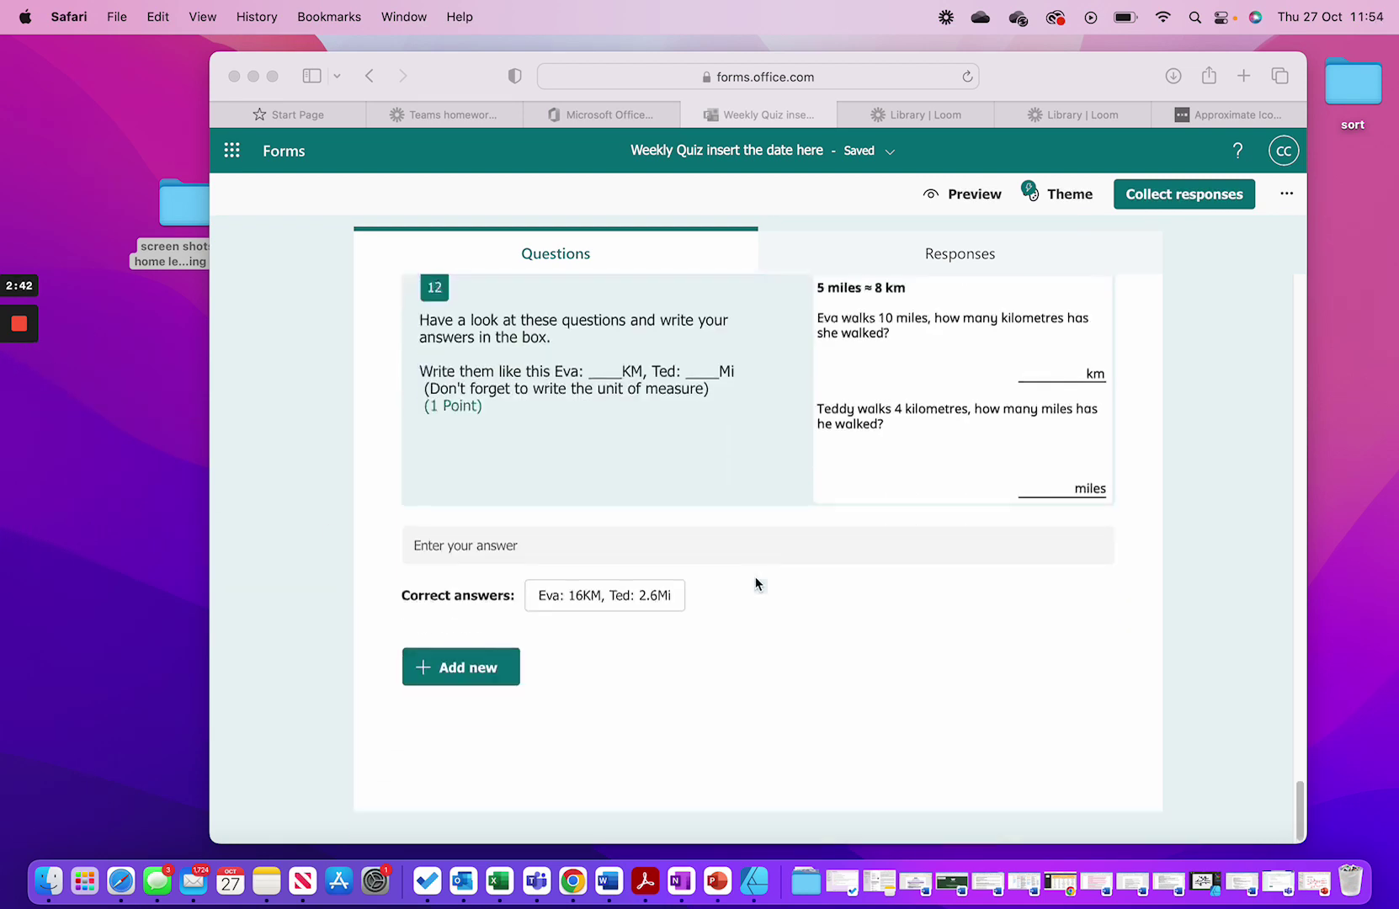
left_click(442, 697)
left_click(454, 668)
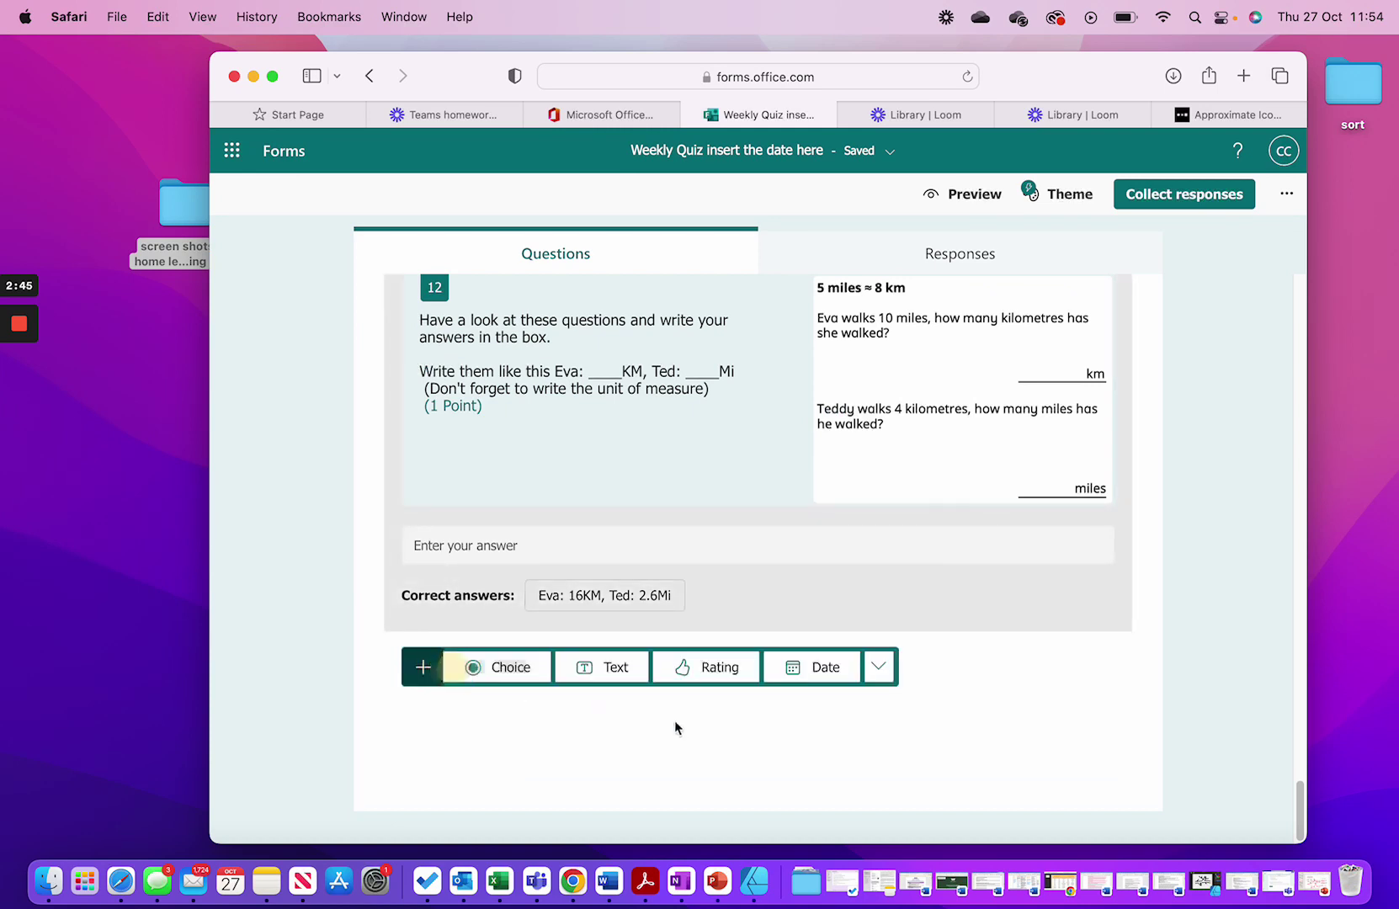
left_click(610, 671)
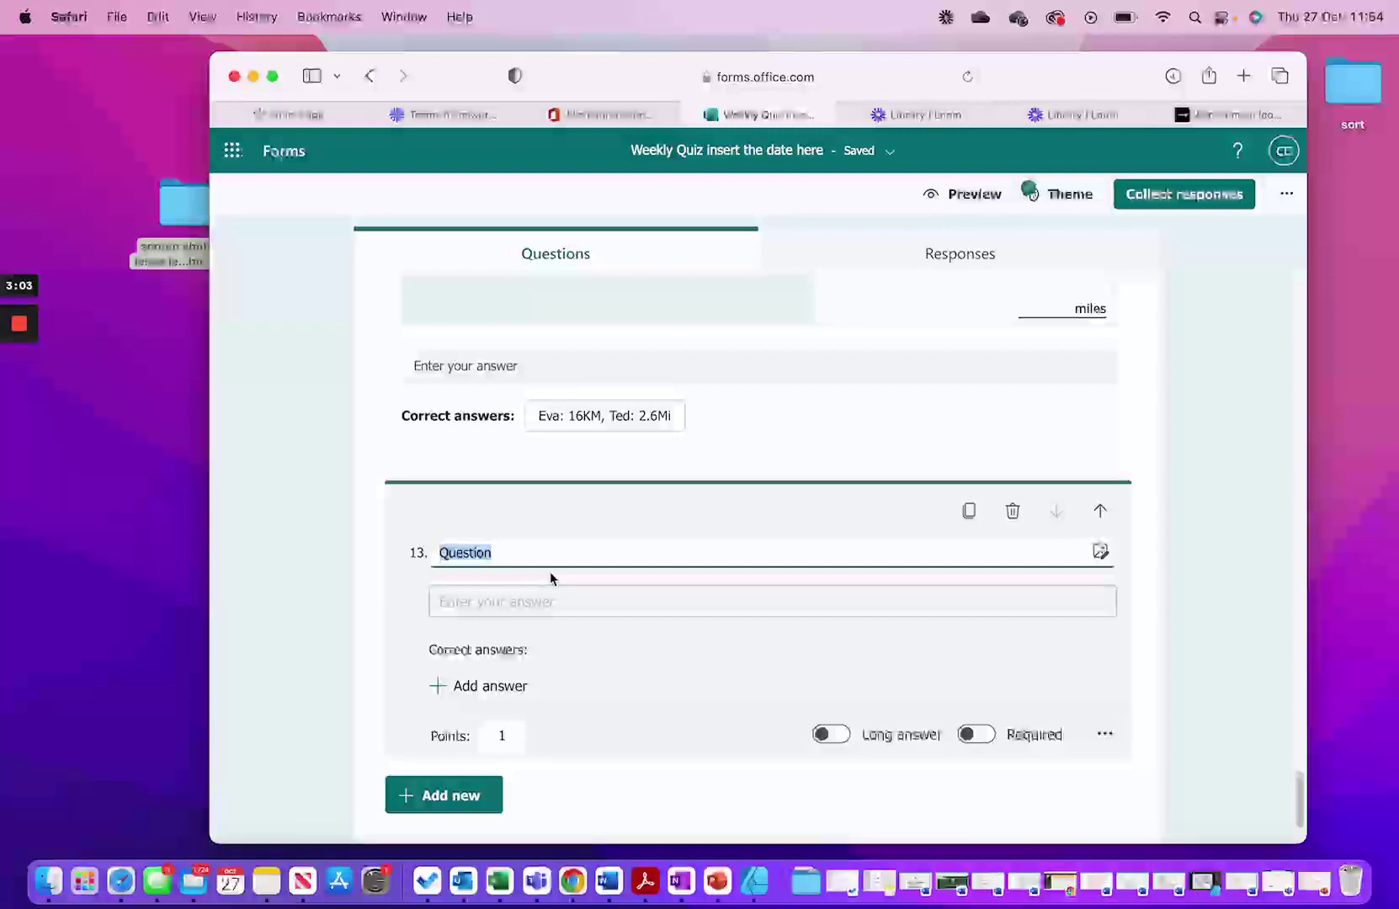
type("Sol")
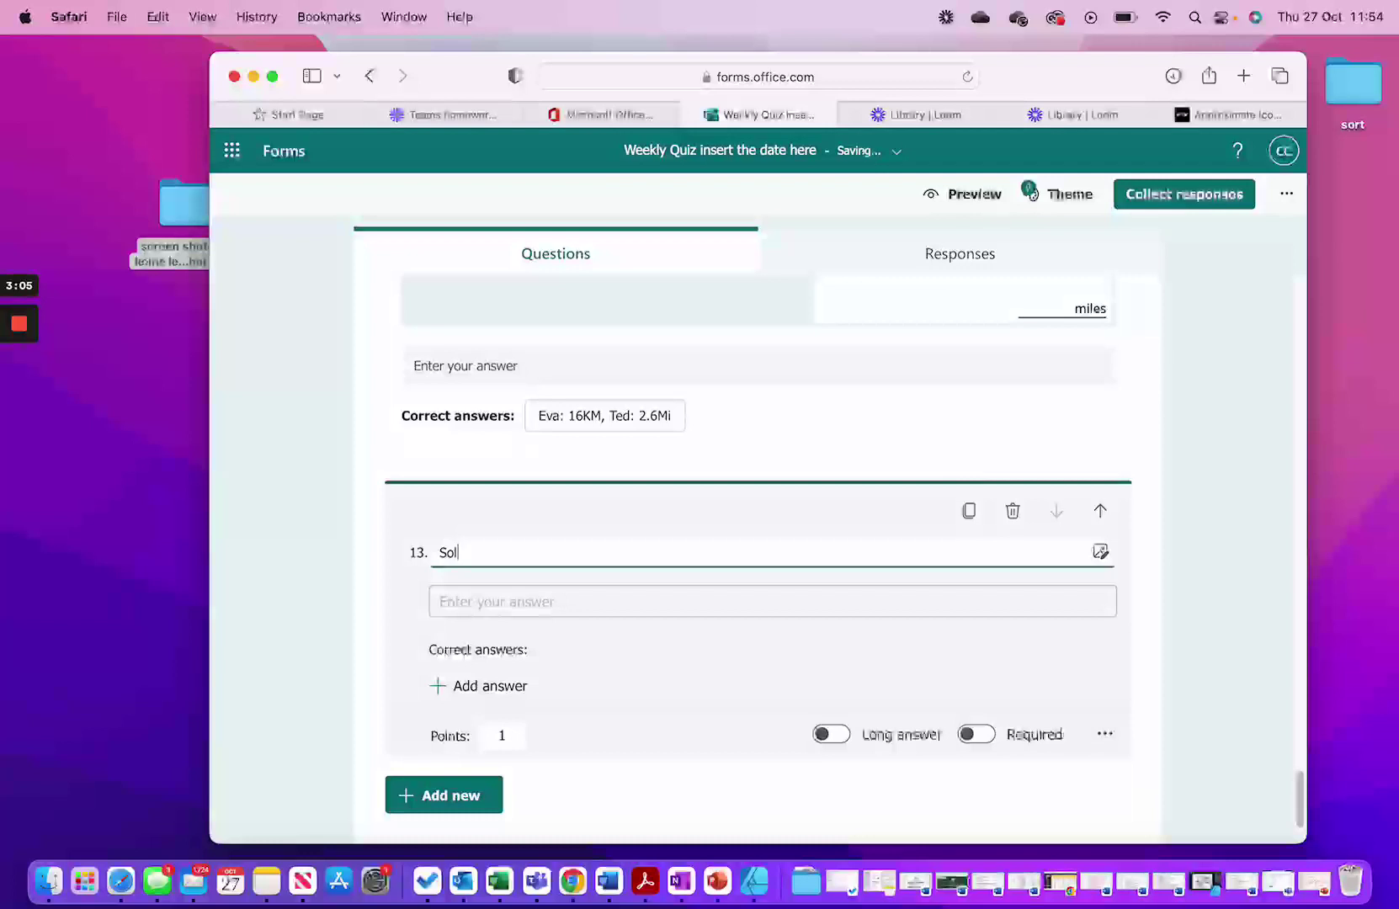
type("ve this ")
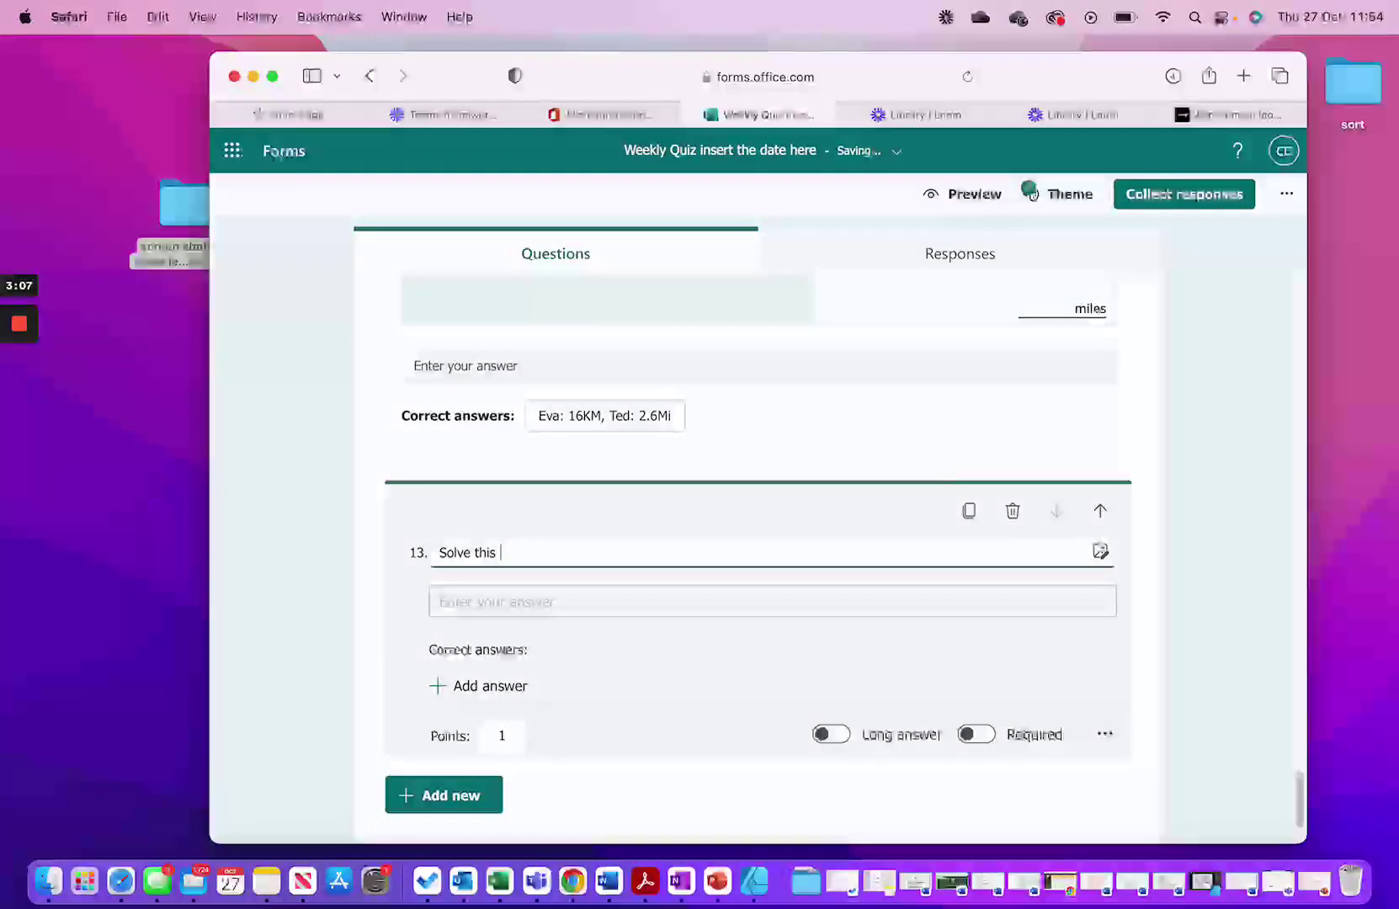
type("problem and type ")
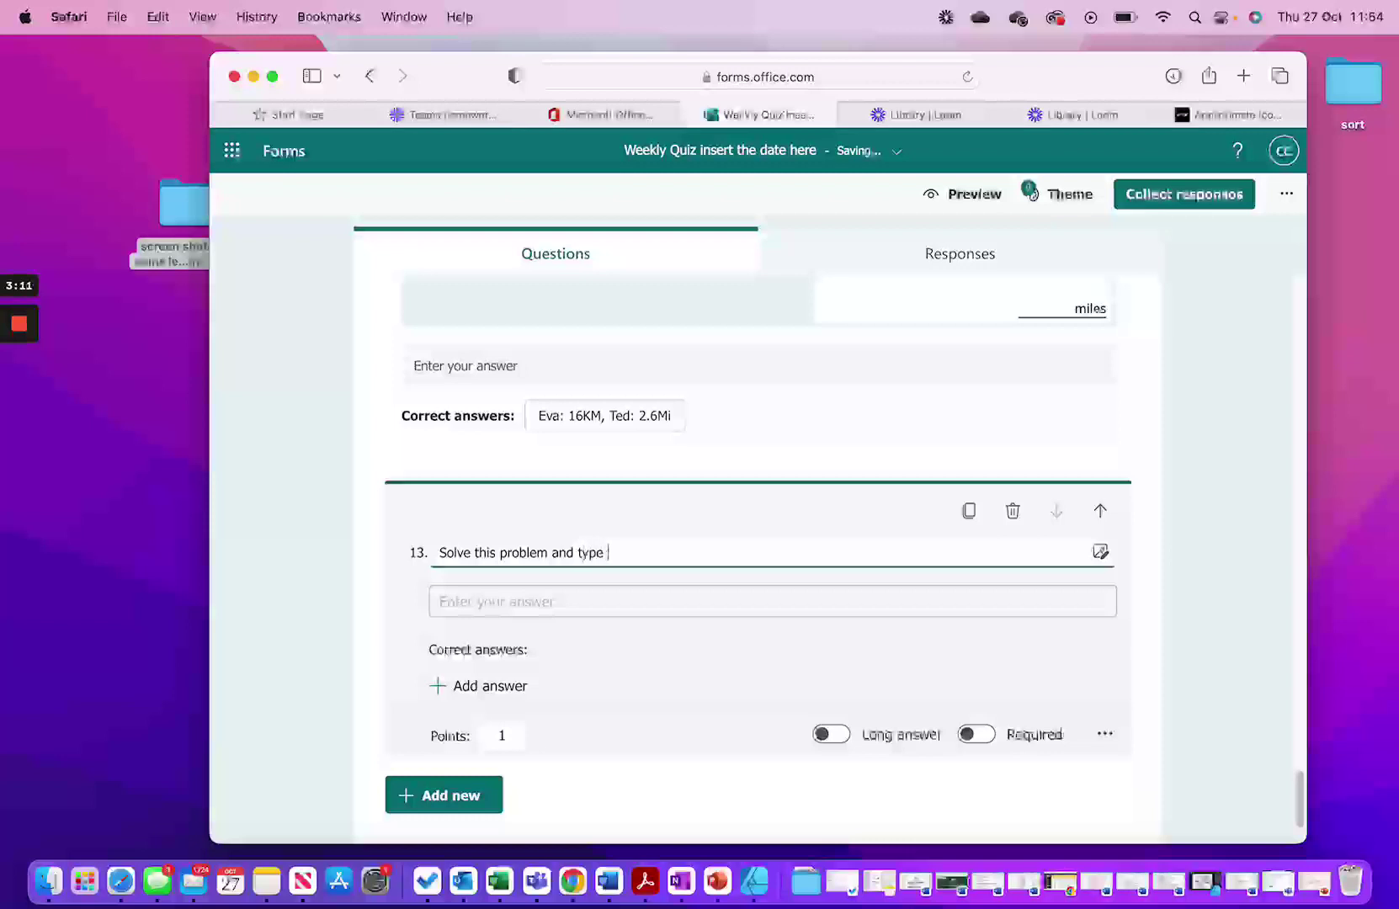
type("out how you solve")
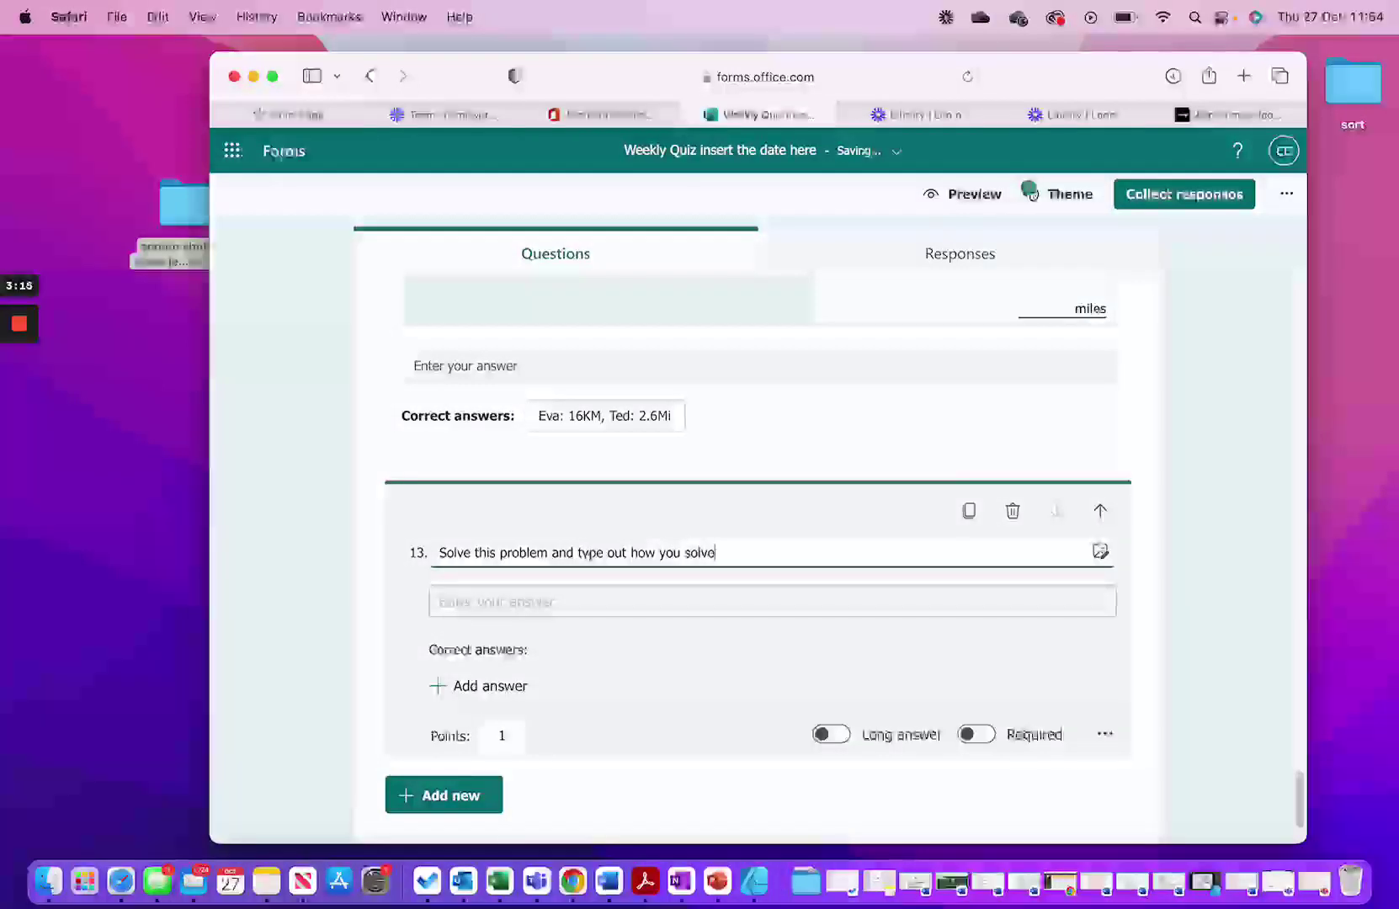
type("d it.")
Step: Upload the image Screenshot 2022-10-24 at 12.27.01 to question 13
left_click(1101, 554)
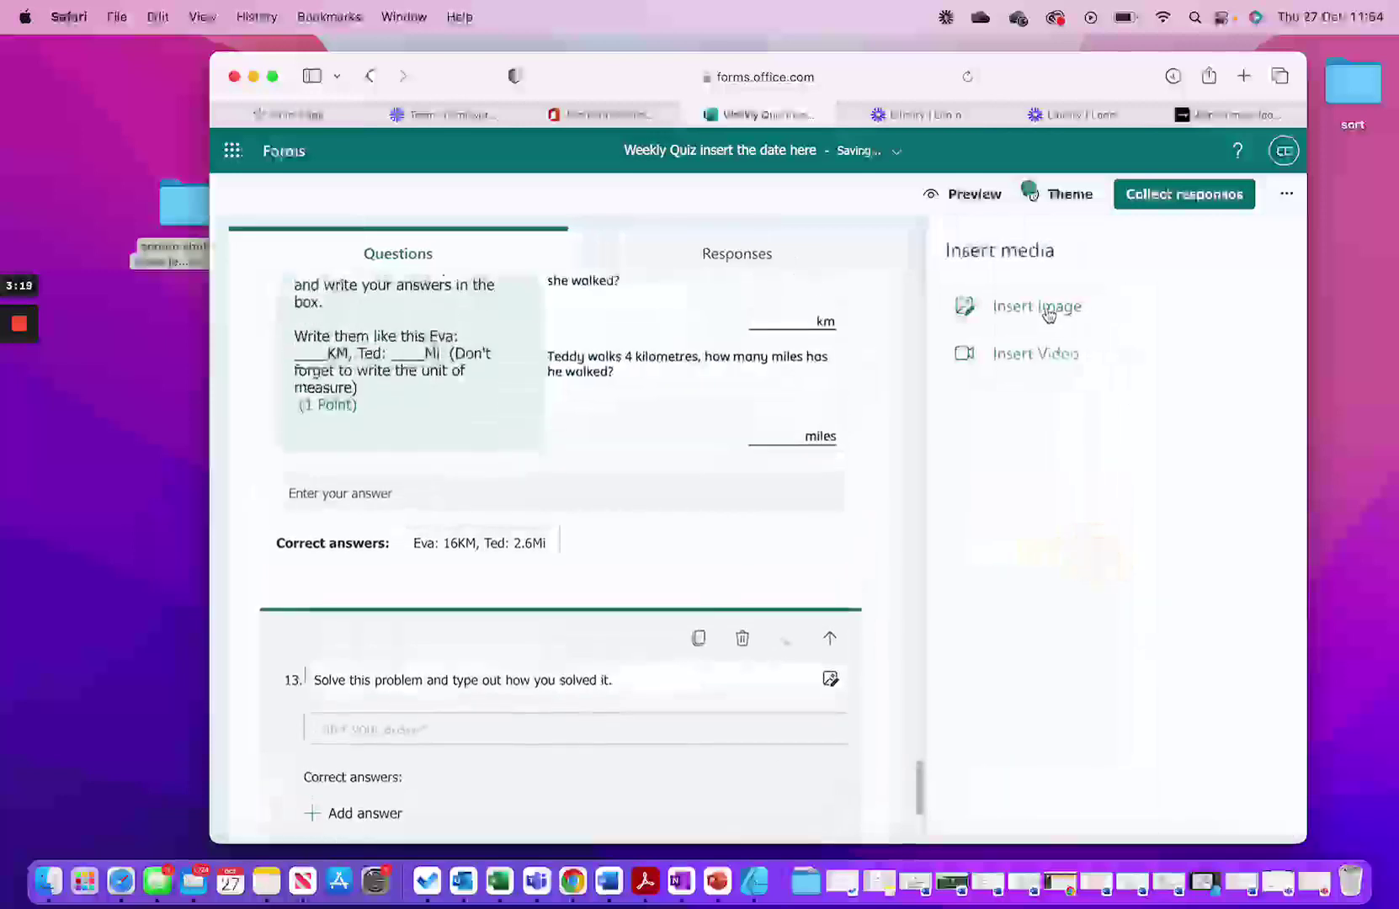
left_click(1048, 308)
left_click(1084, 290)
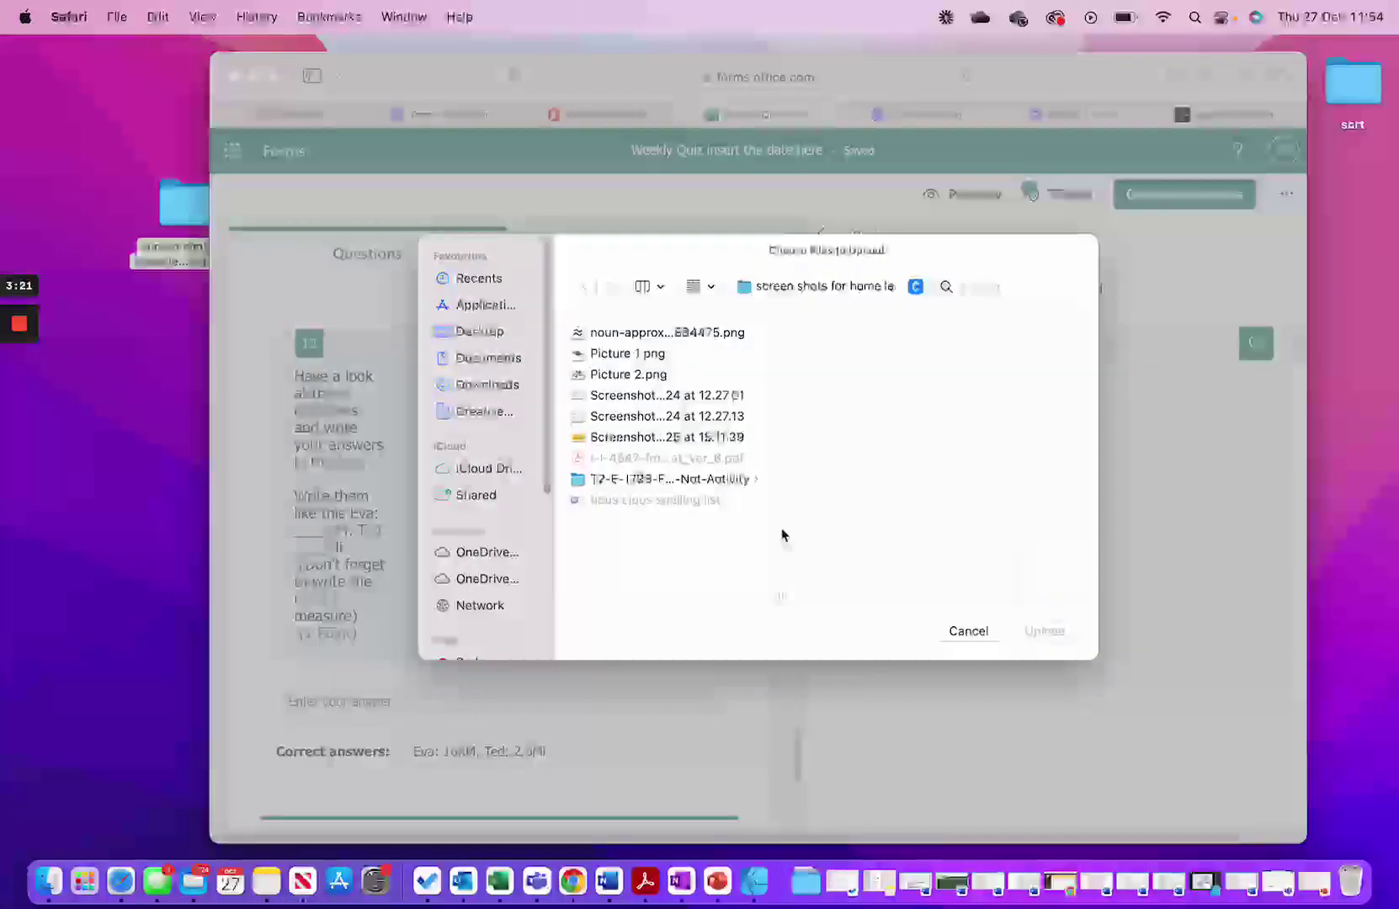
left_click(599, 416)
left_click(600, 397)
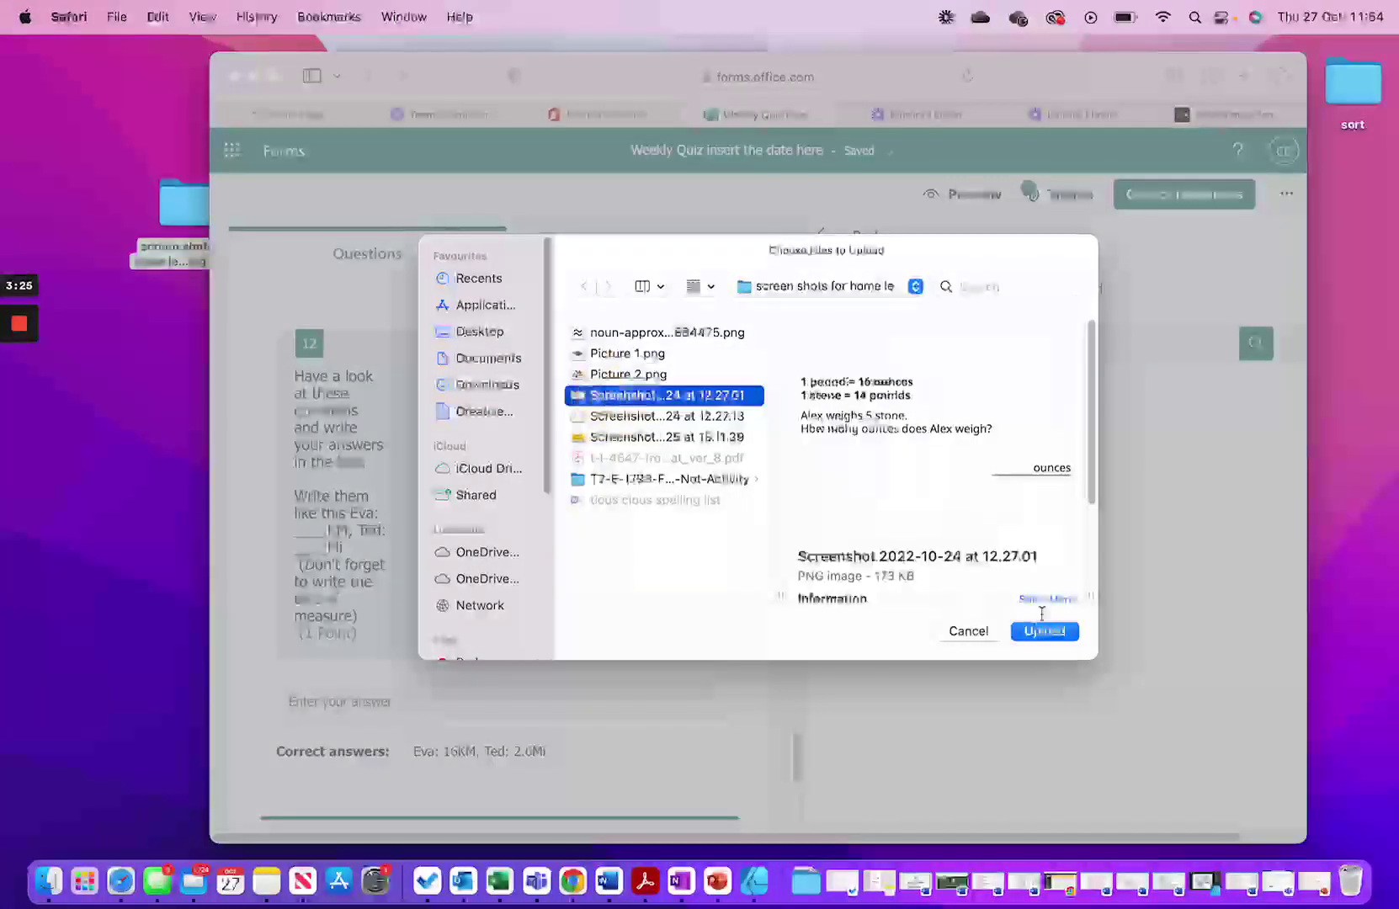
left_click(1041, 631)
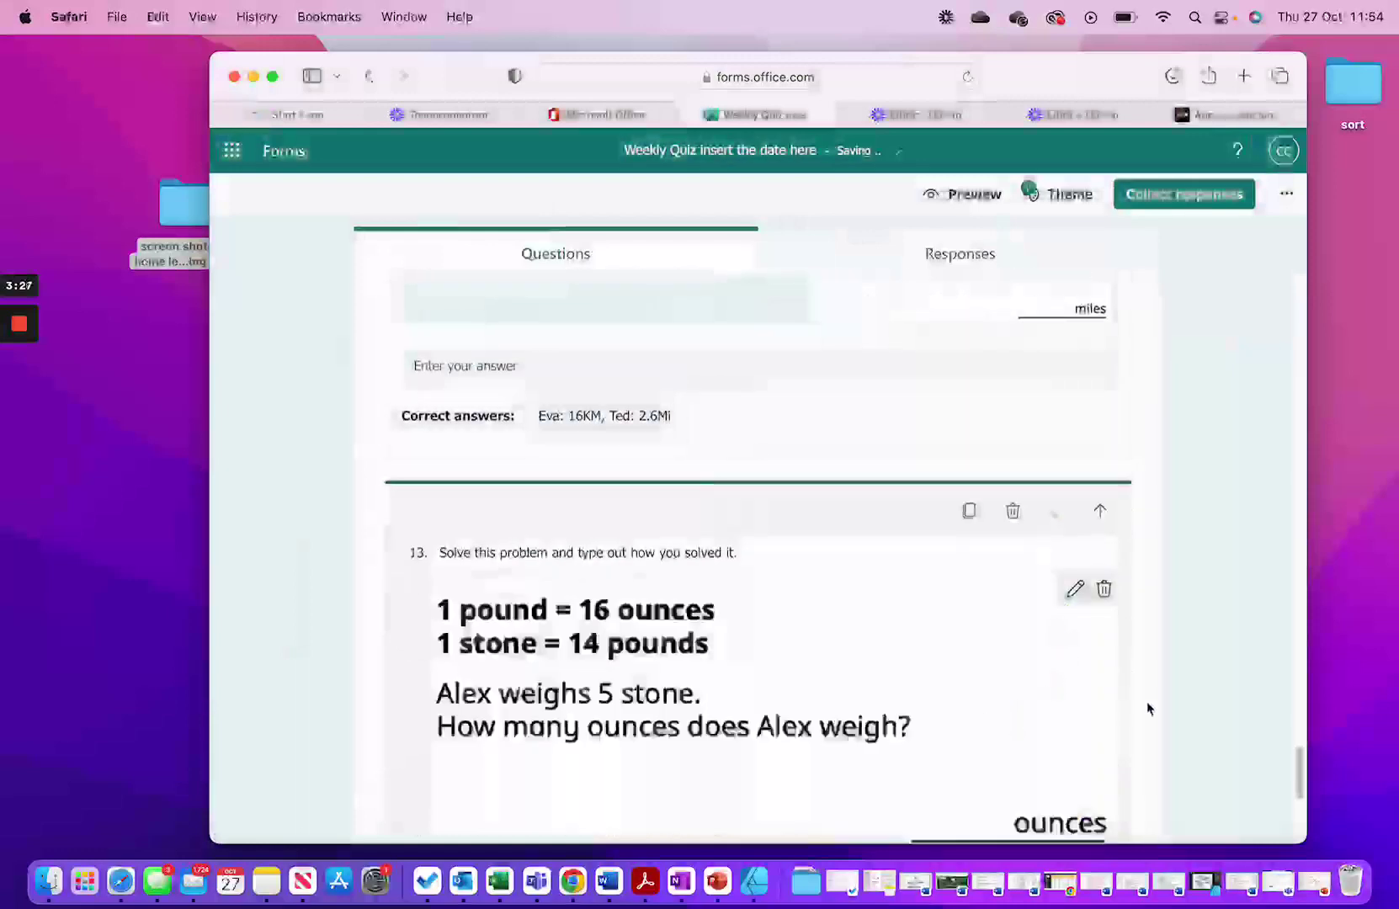
Step: Turn on the long answer option for question 13 and finish editing the question
scroll(1237, 644, "down", 3)
scroll(1236, 645, "down", 1)
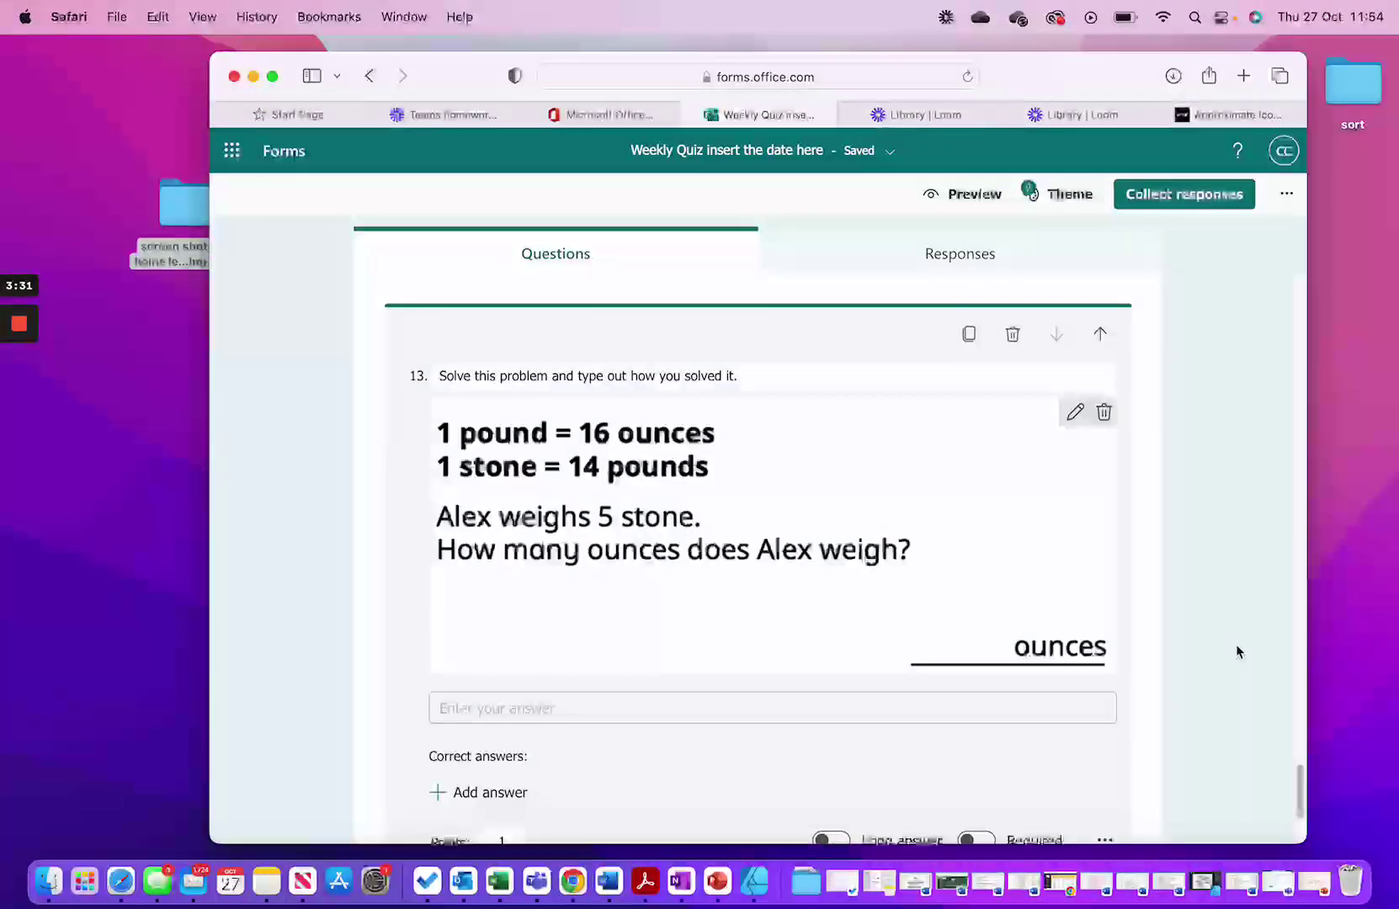
scroll(1236, 644, "down", 5)
left_click(836, 612)
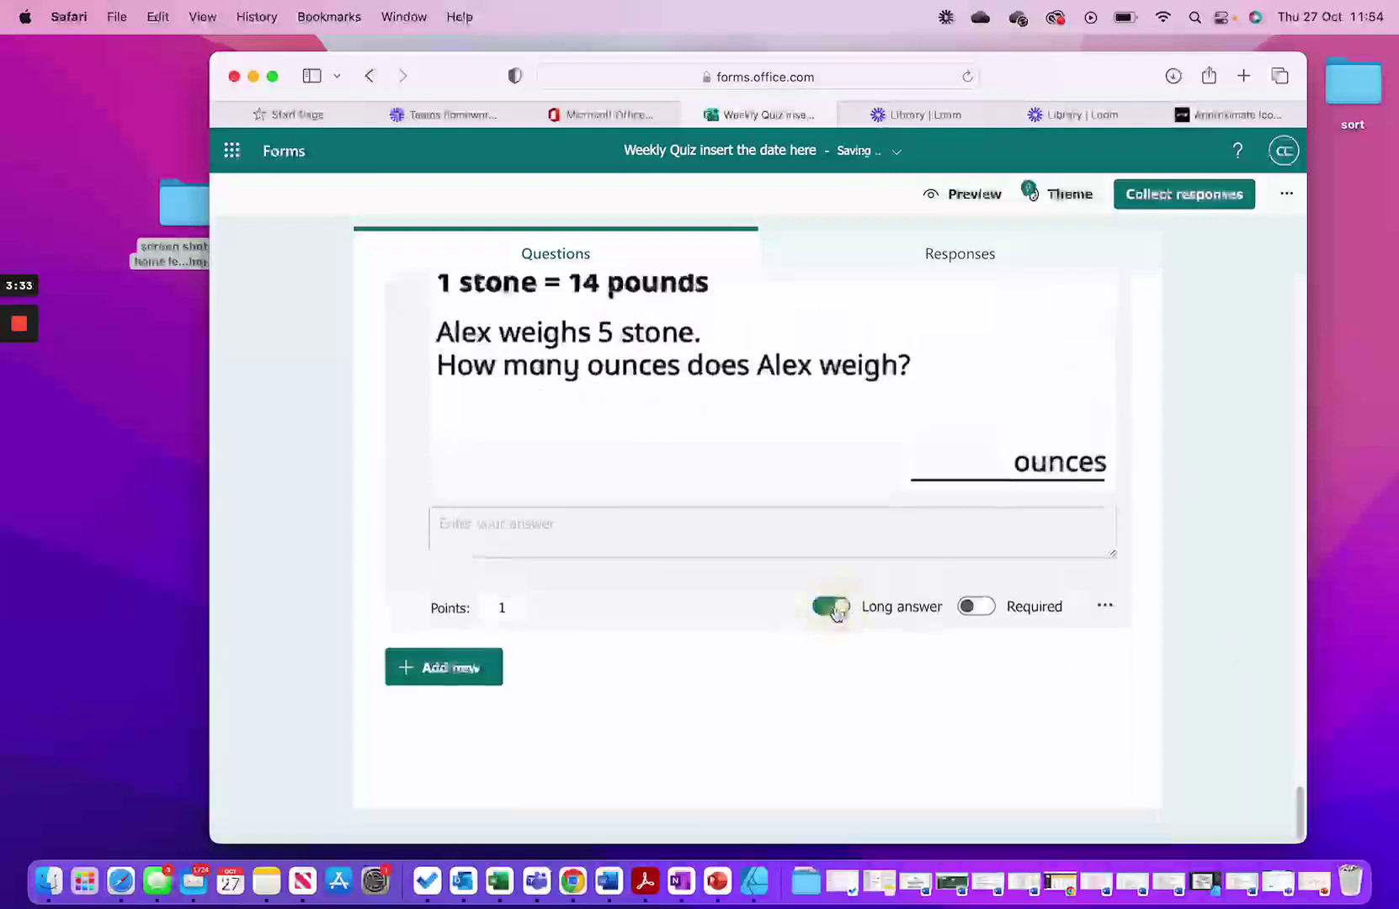
left_click(616, 718)
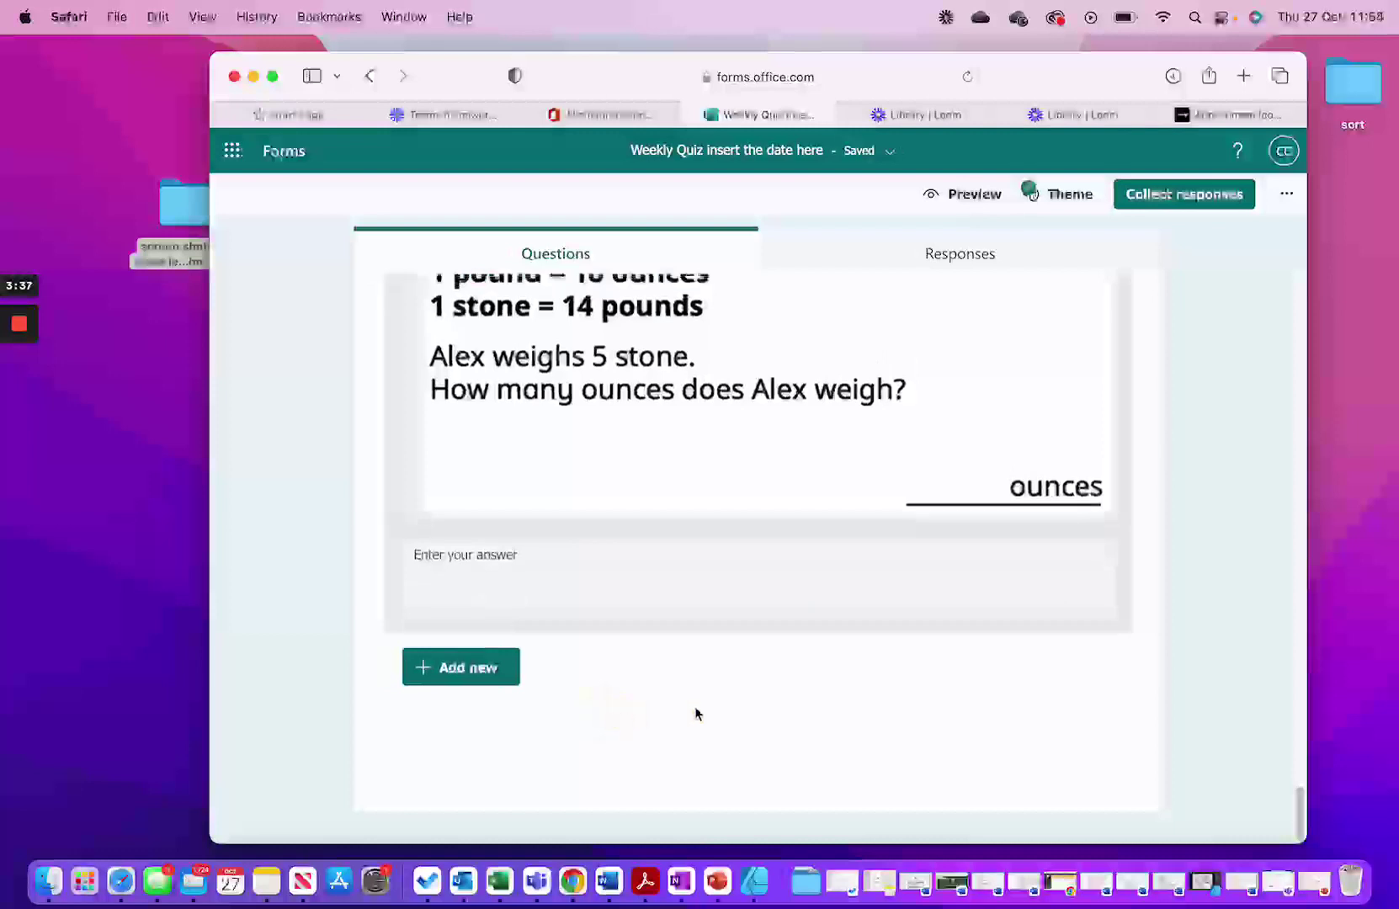
scroll(1224, 534, "up", 3)
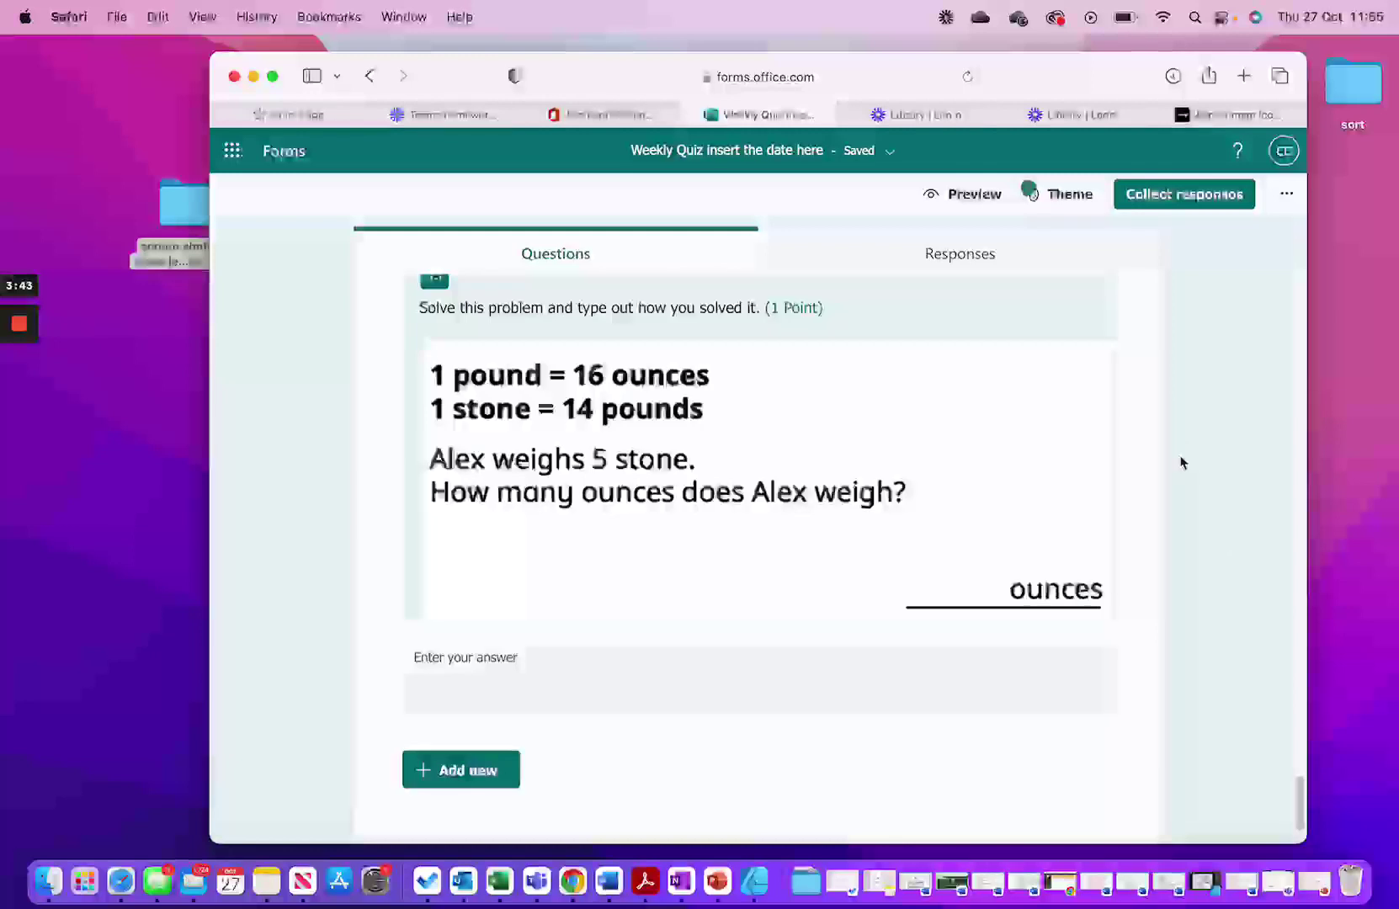
scroll(1181, 474, "up", 10)
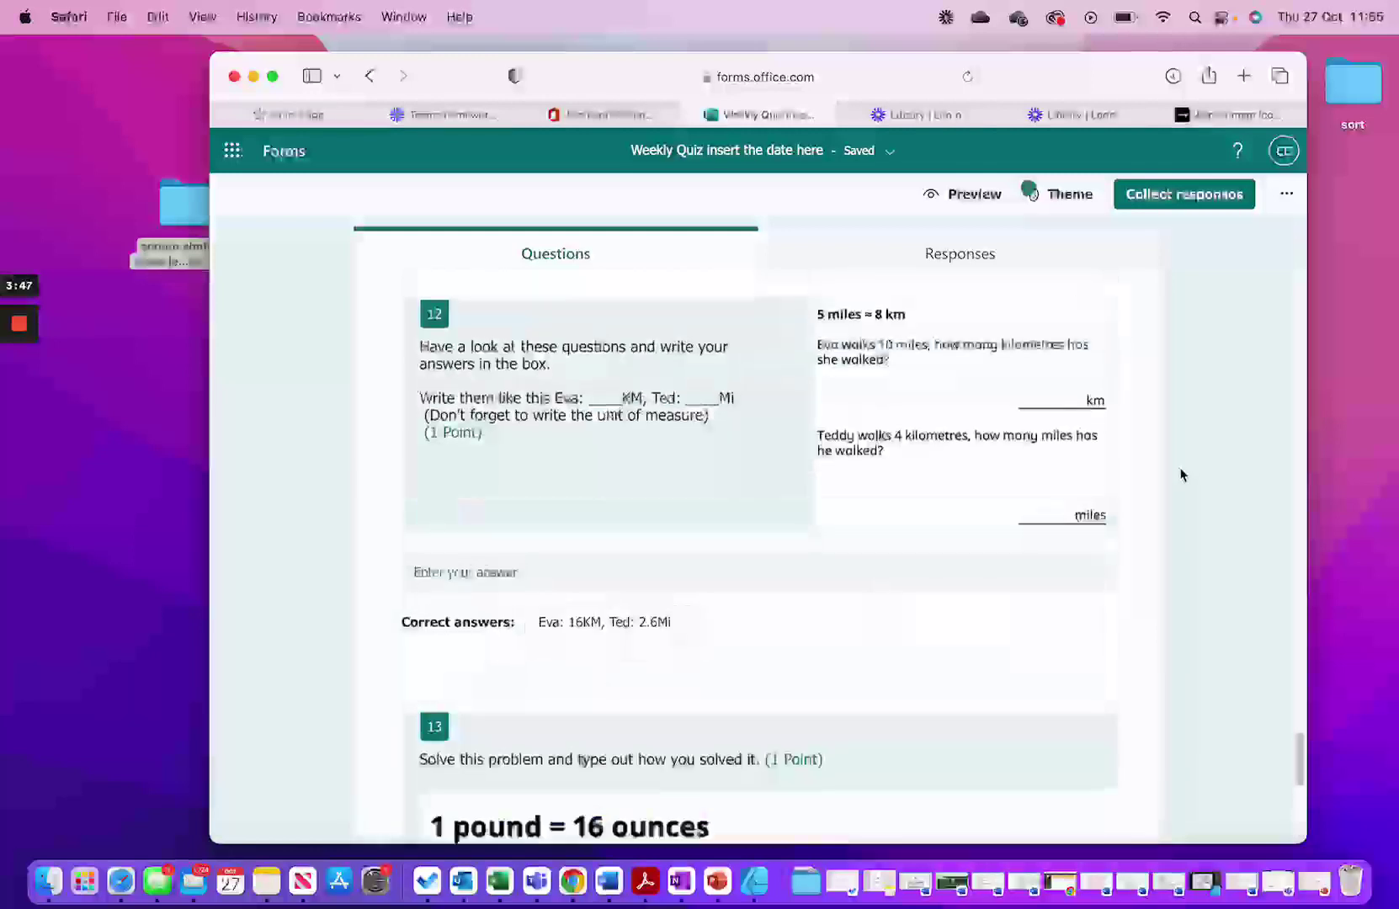
Step: Reopen question 12 for editing and delete its existing correct answer
left_click(637, 630)
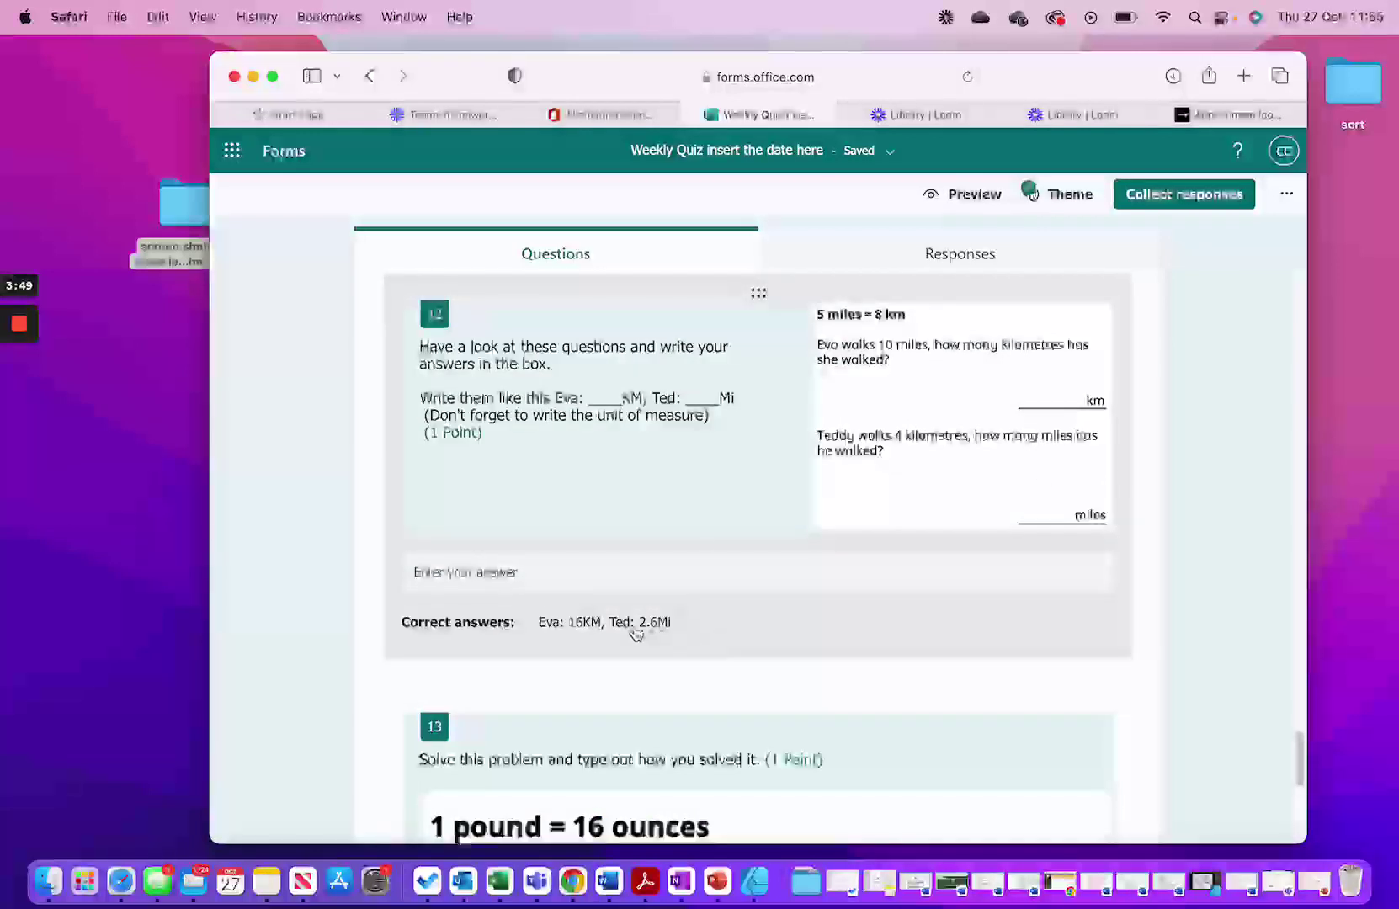
left_click(566, 691)
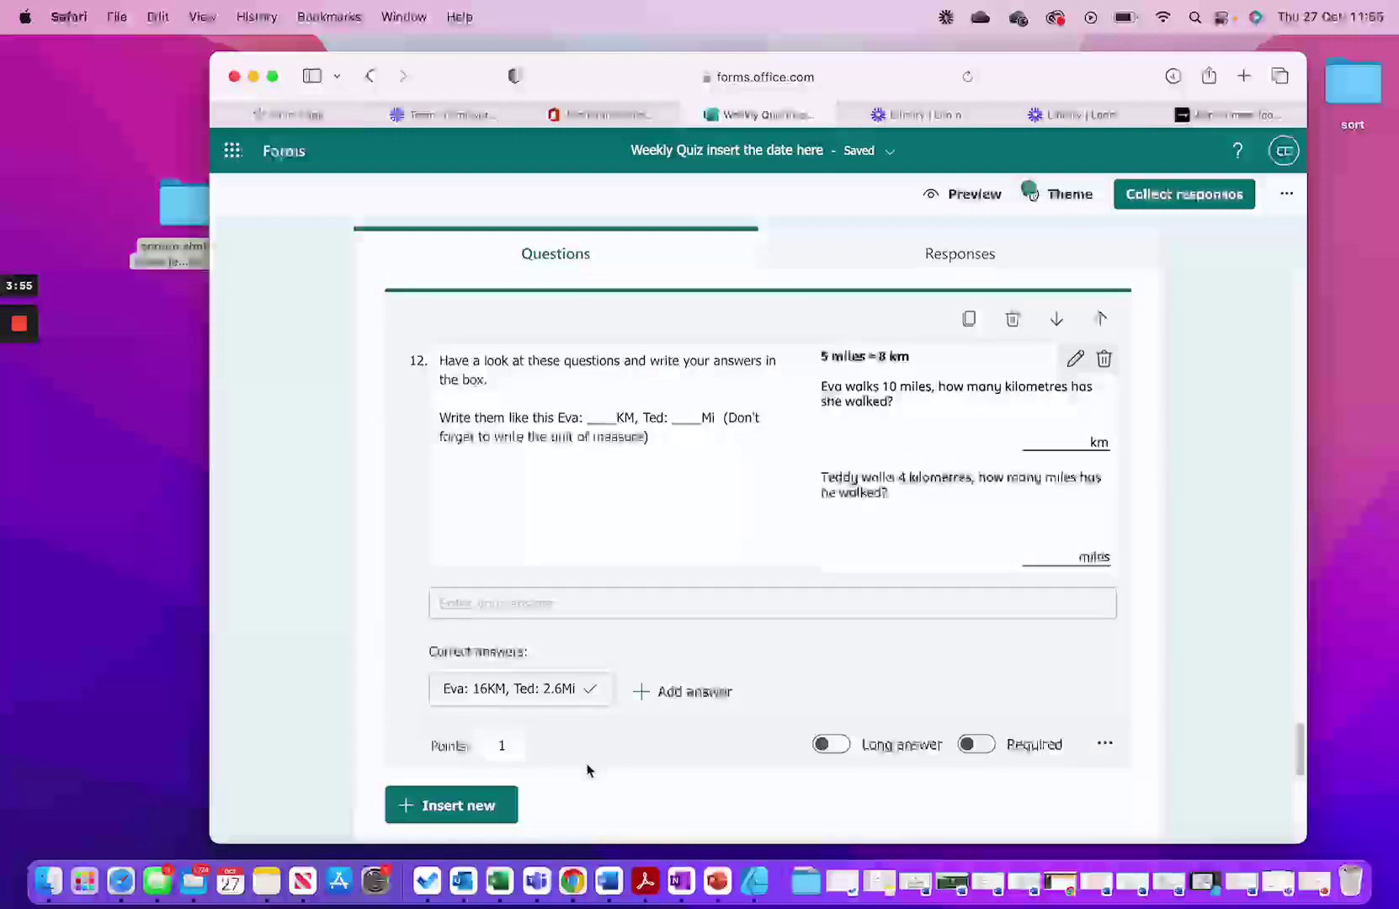
left_click(537, 688)
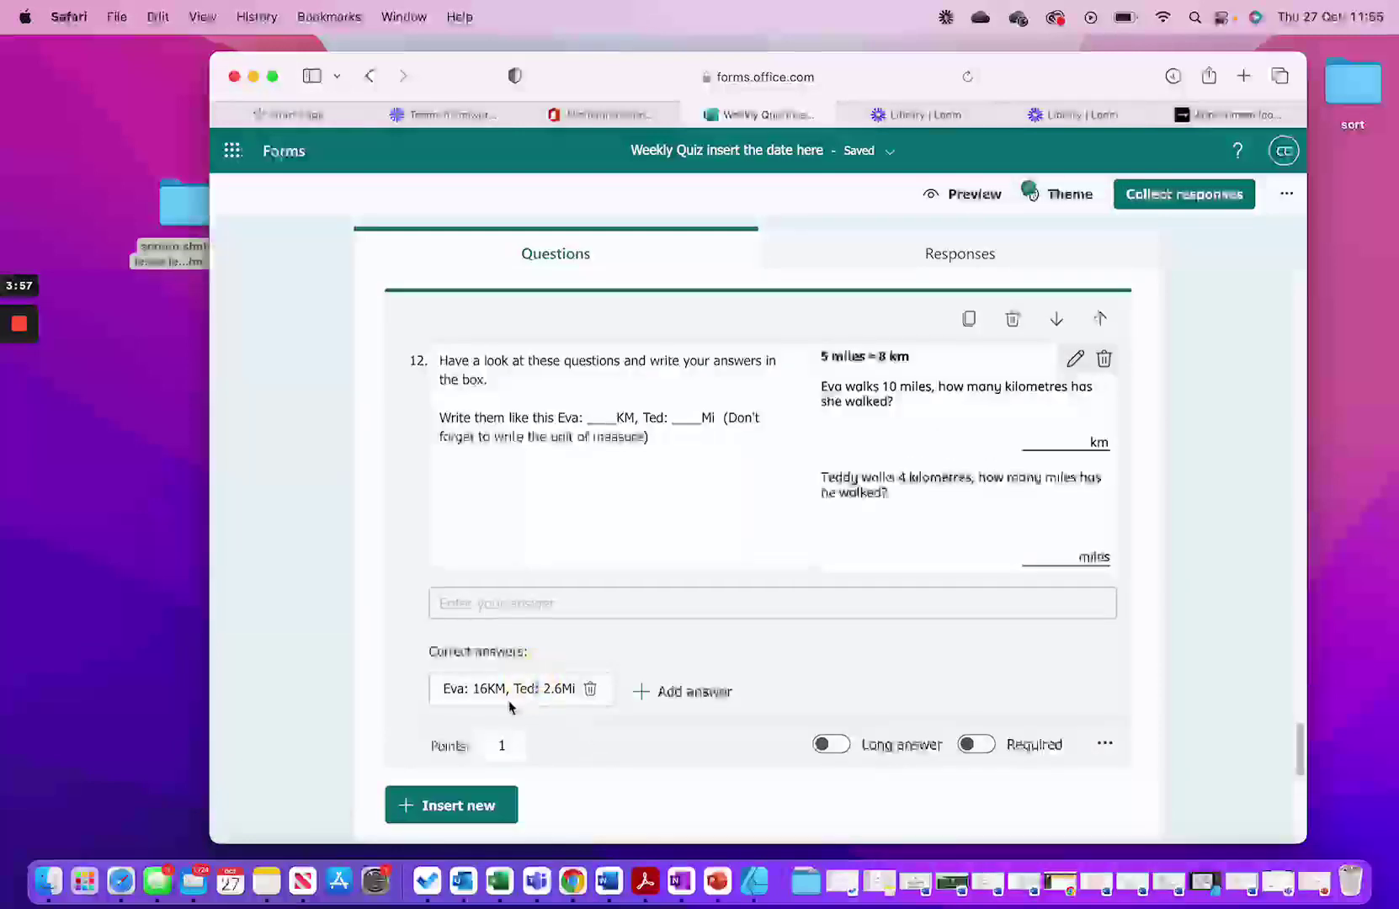
left_click(590, 690)
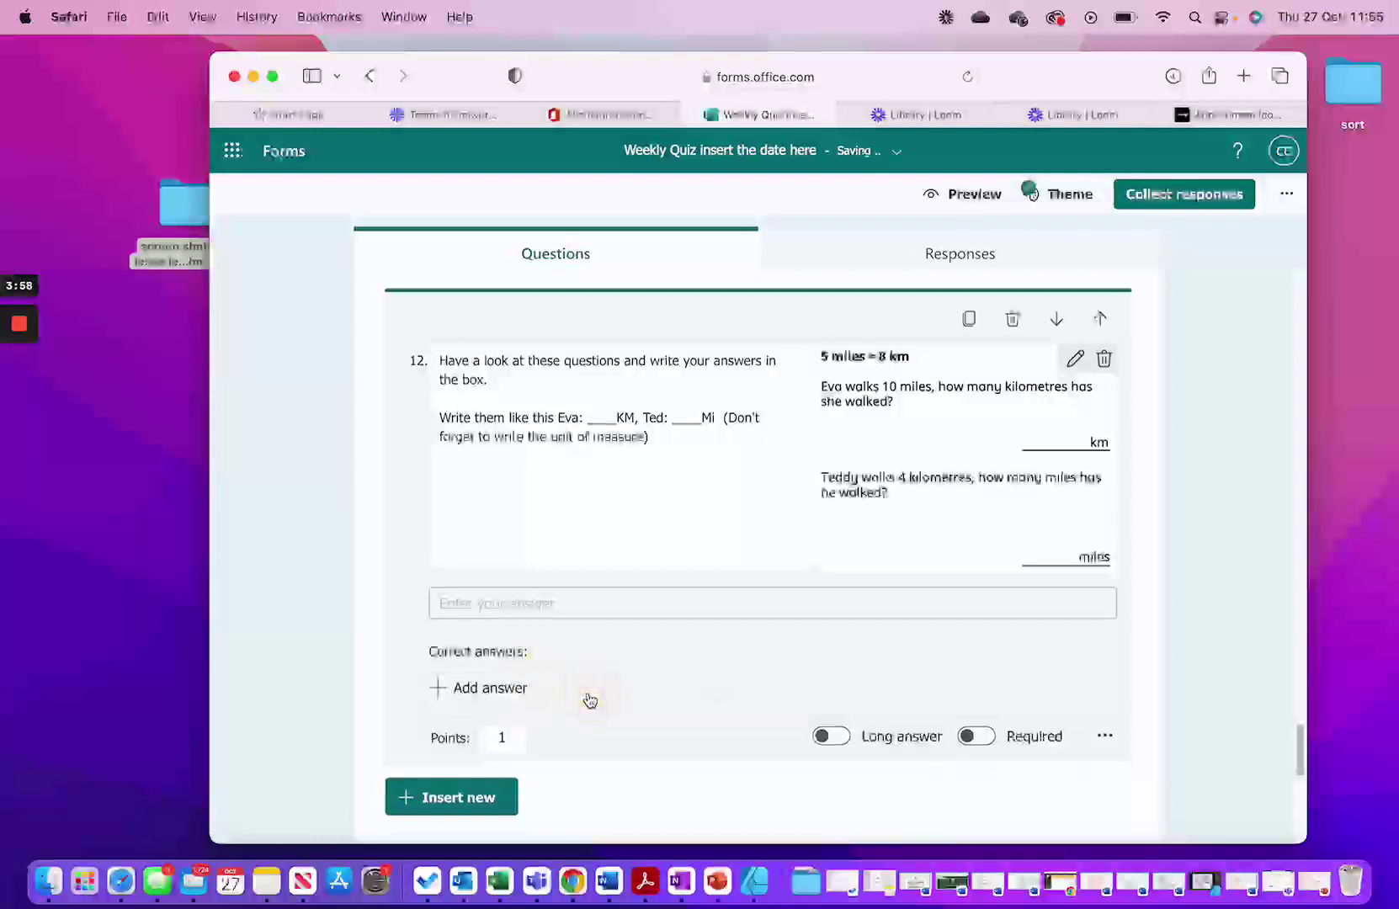
Step: Add "Eva: 16KM, Ted: 2.5Mi" as the correct answer to question 12
left_click(471, 693)
type("Ev")
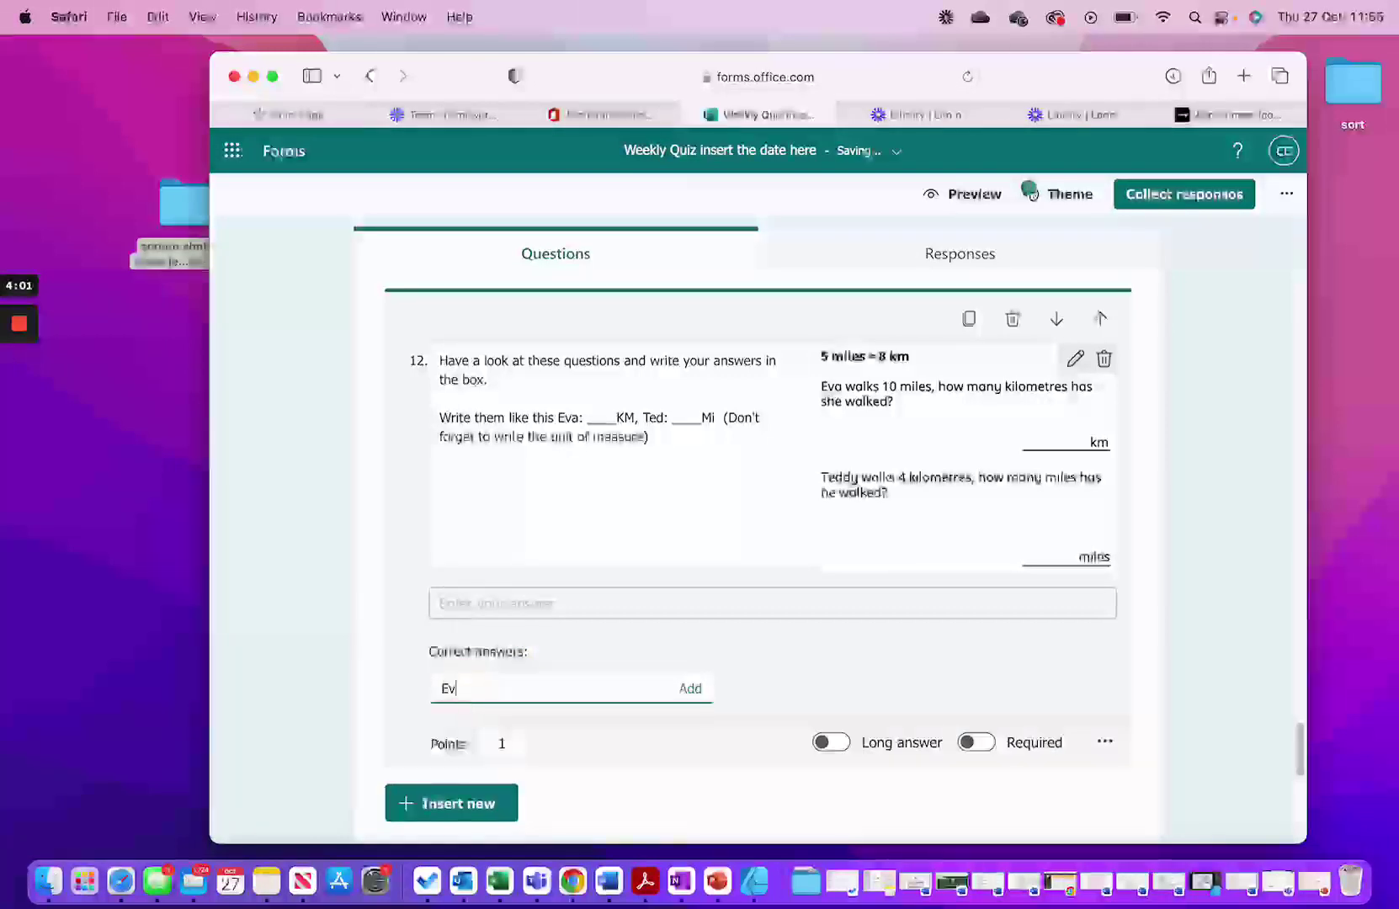
type("a: ")
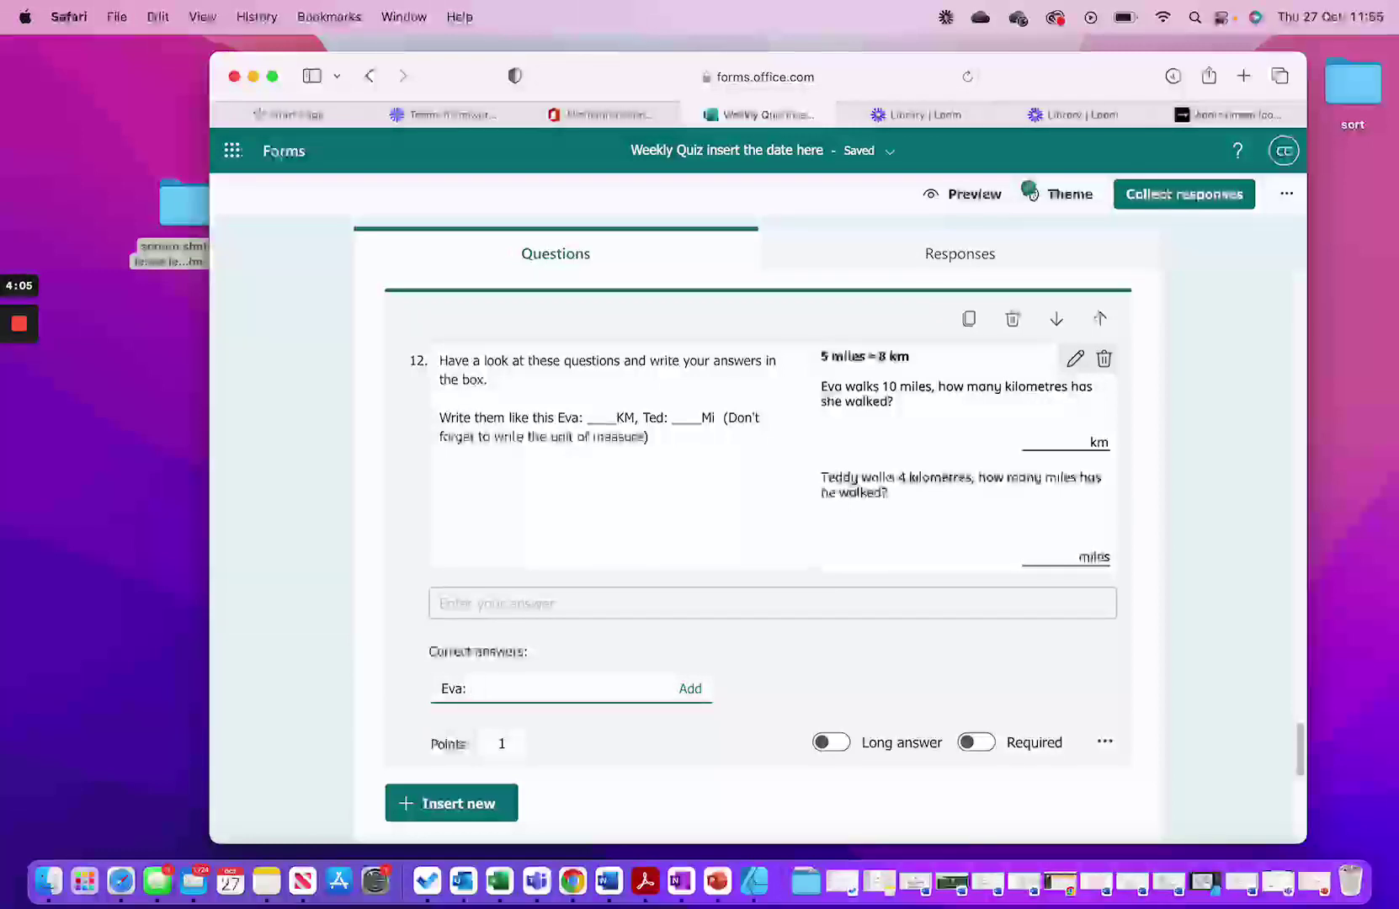
type("16KM")
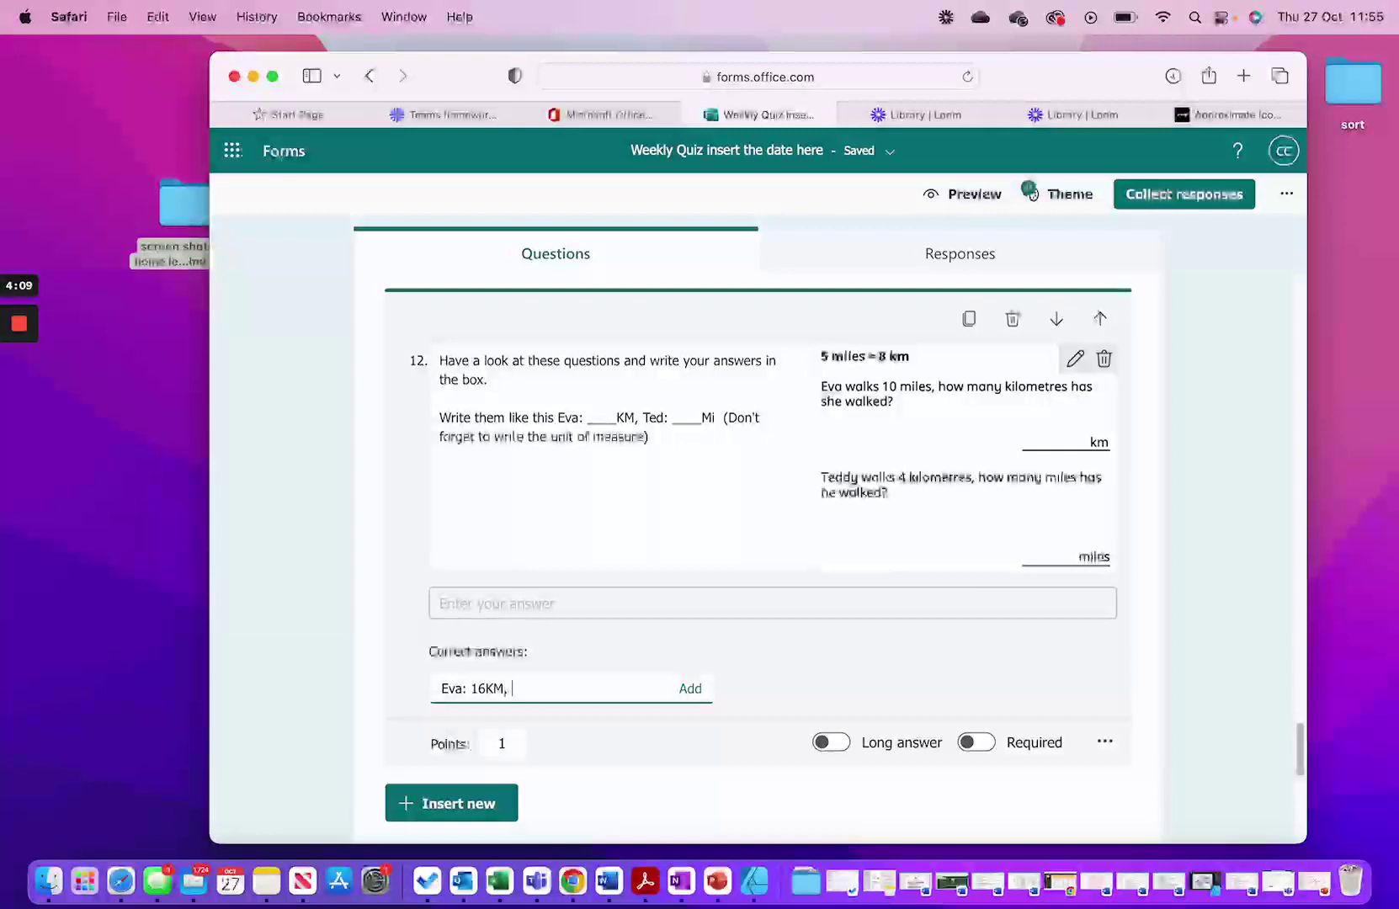
type(", Ted:")
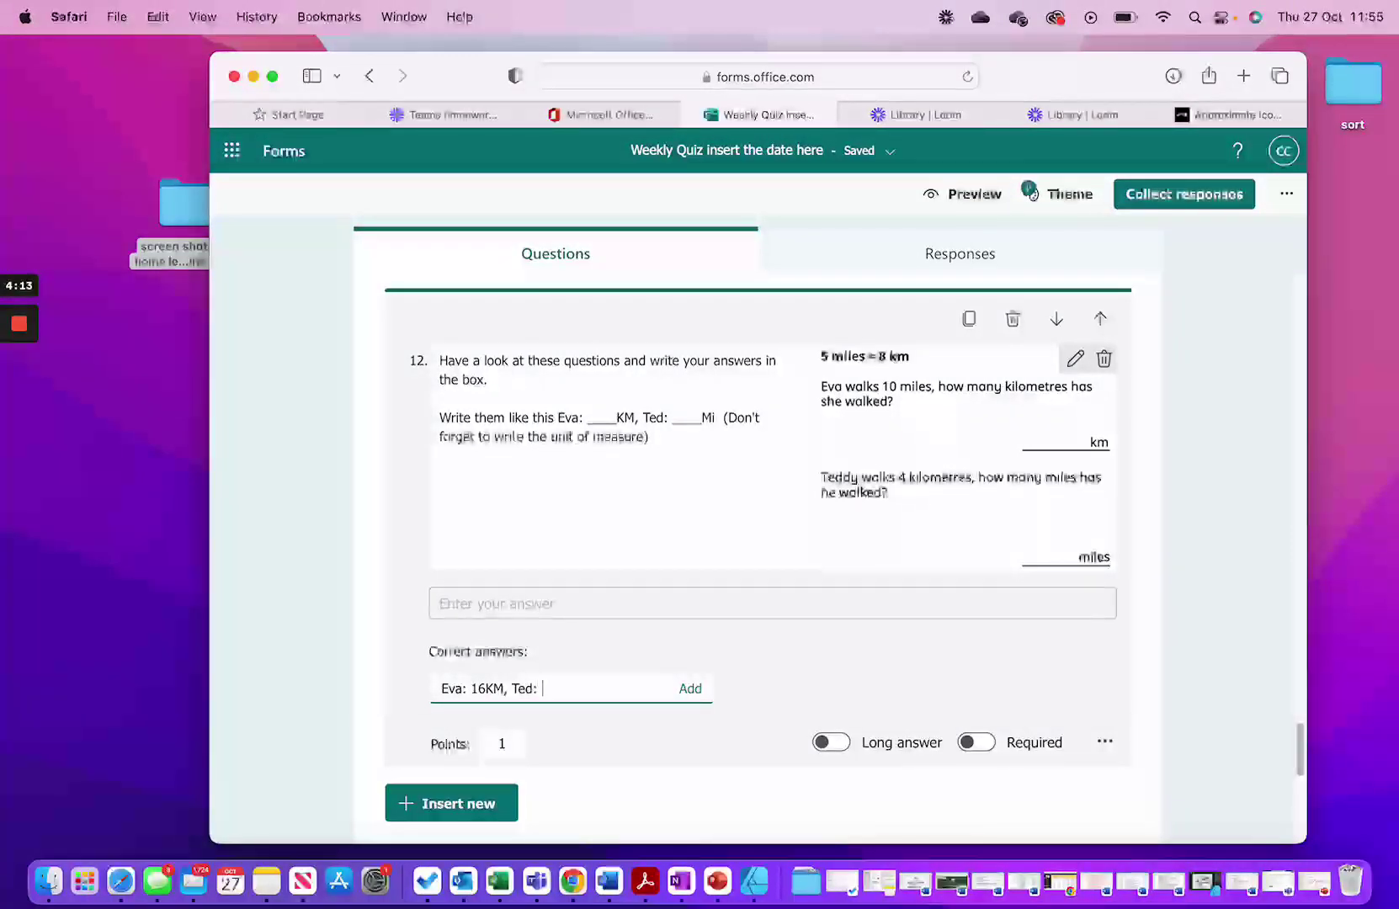
type(" 2.5Mi")
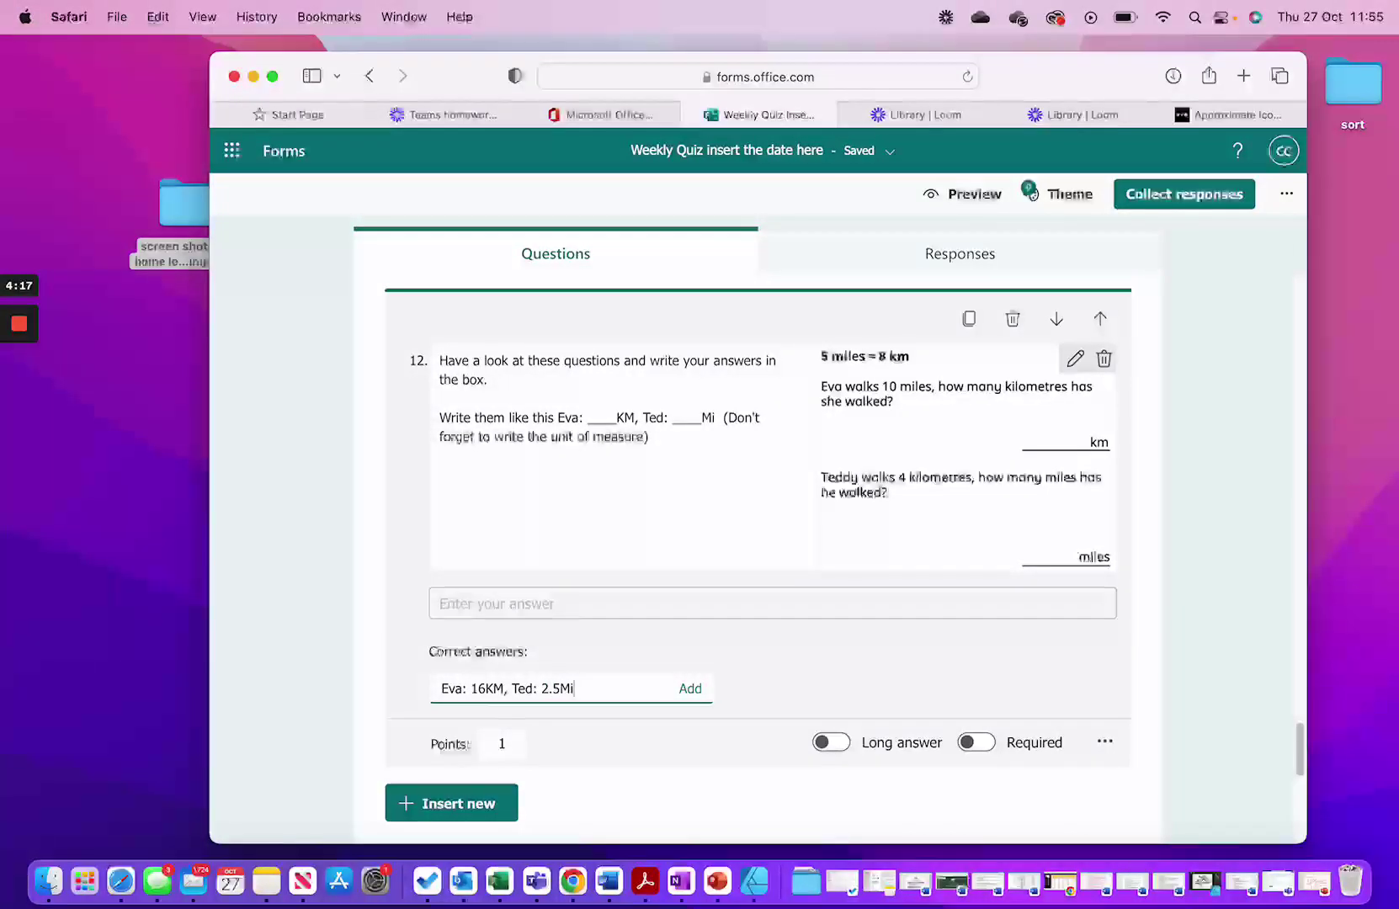
left_click(689, 688)
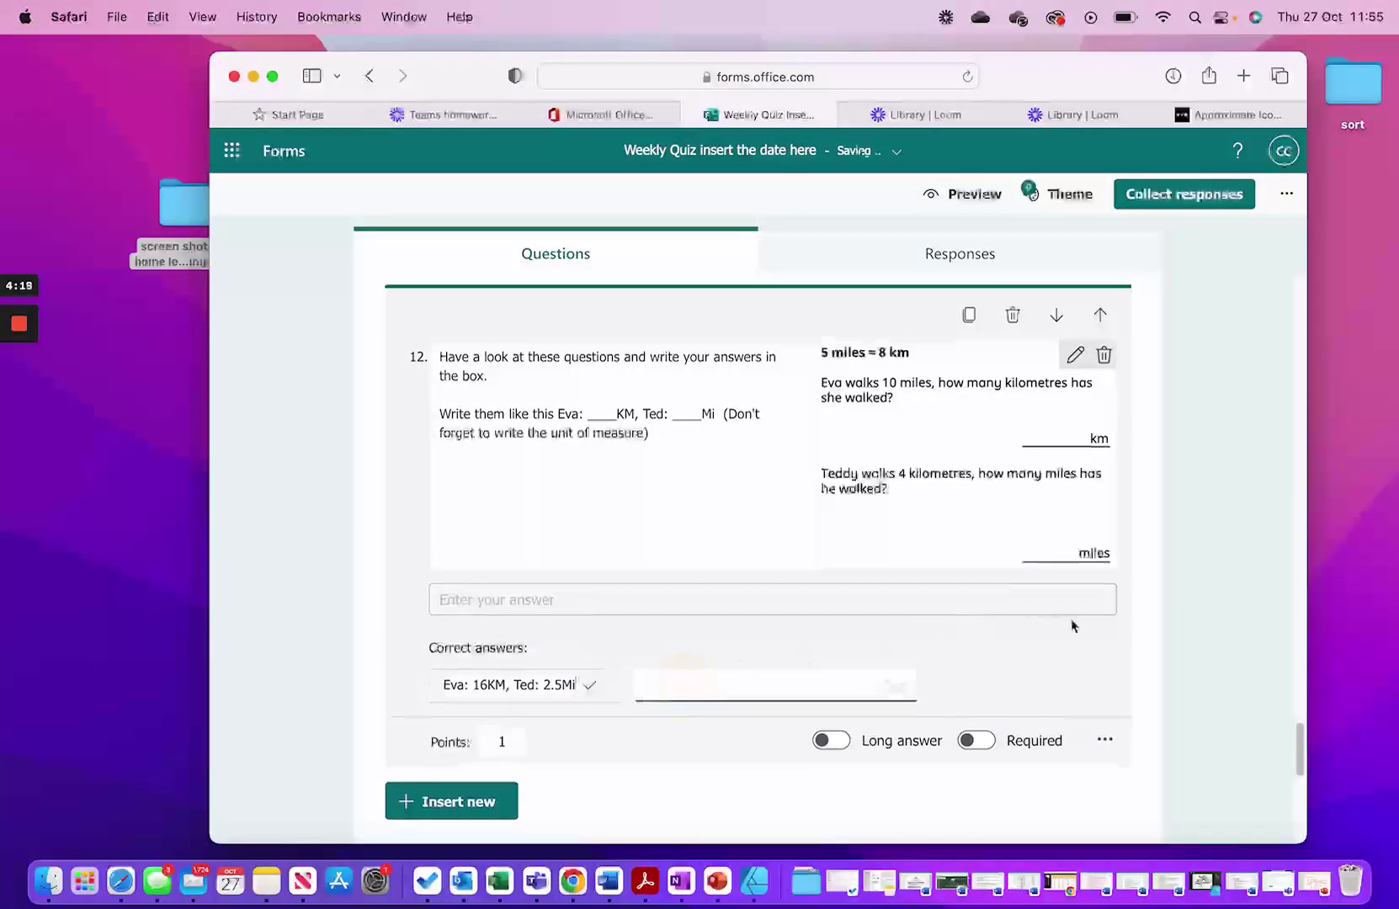
scroll(1072, 625, "down", 5)
scroll(1071, 626, "down", 3)
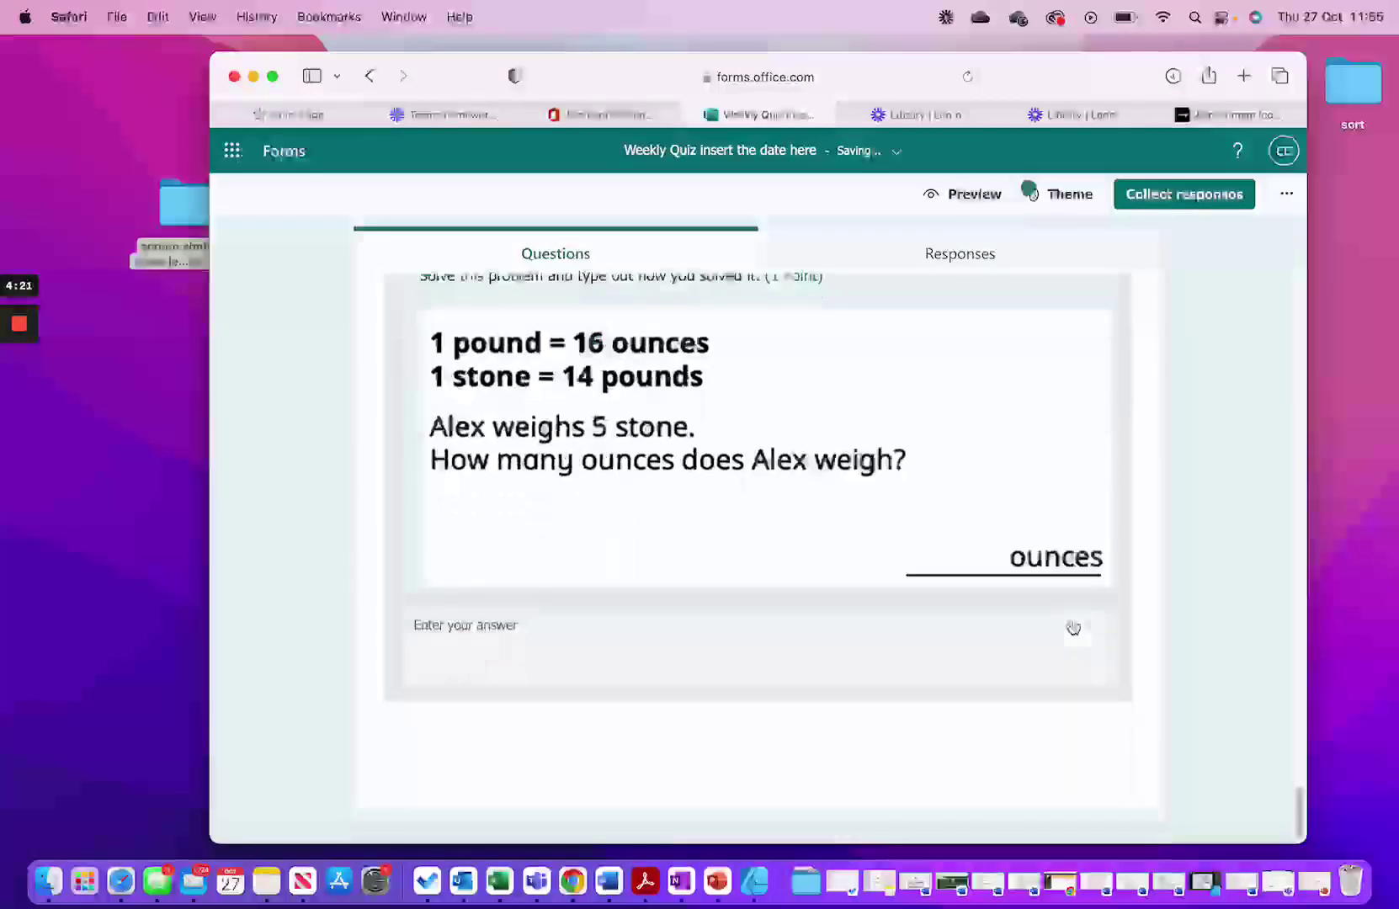